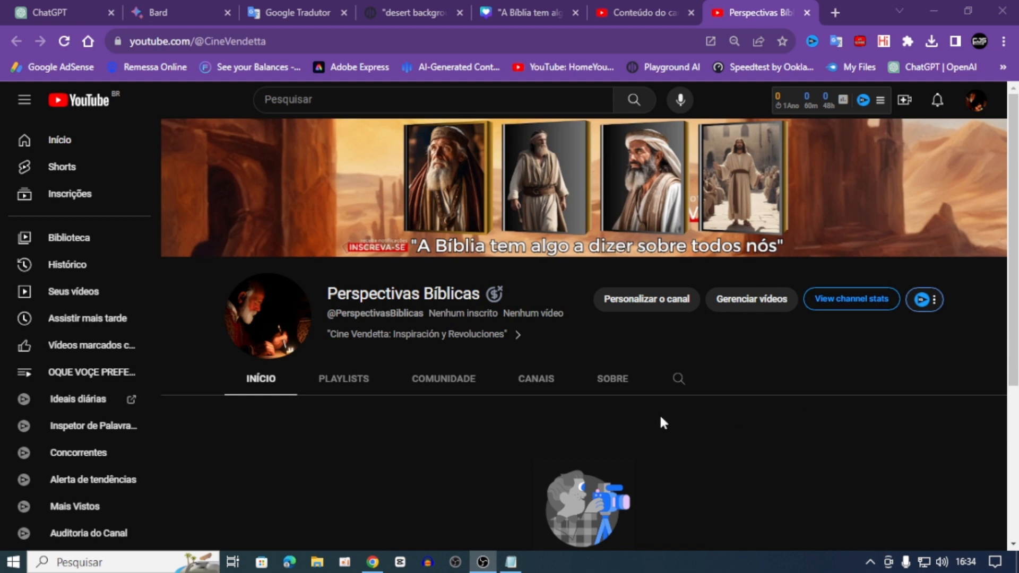
# Open the Branding section of the channel customization page in YouTube Studio.
pyautogui.click(373, 568)
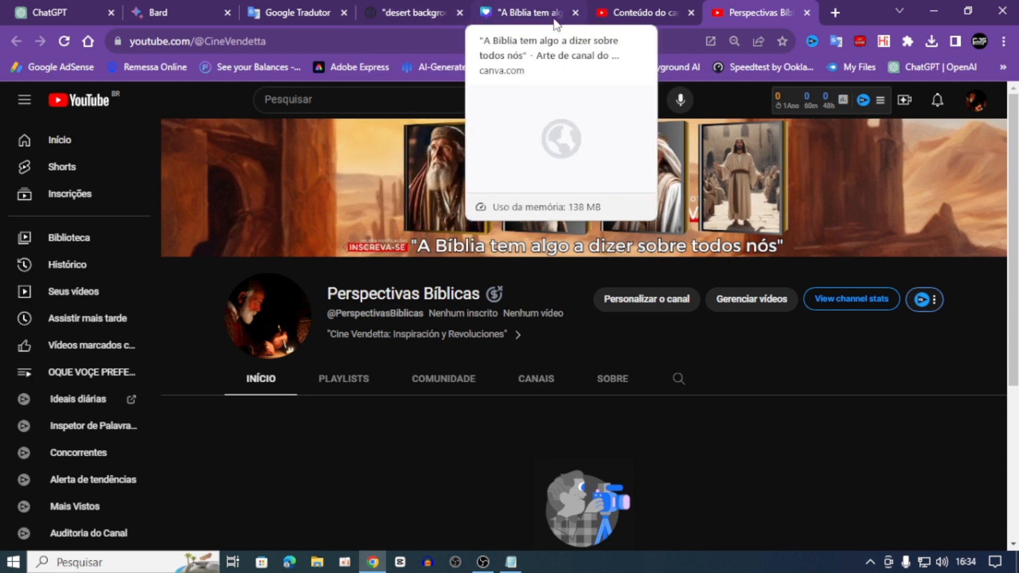
pyautogui.click(657, 9)
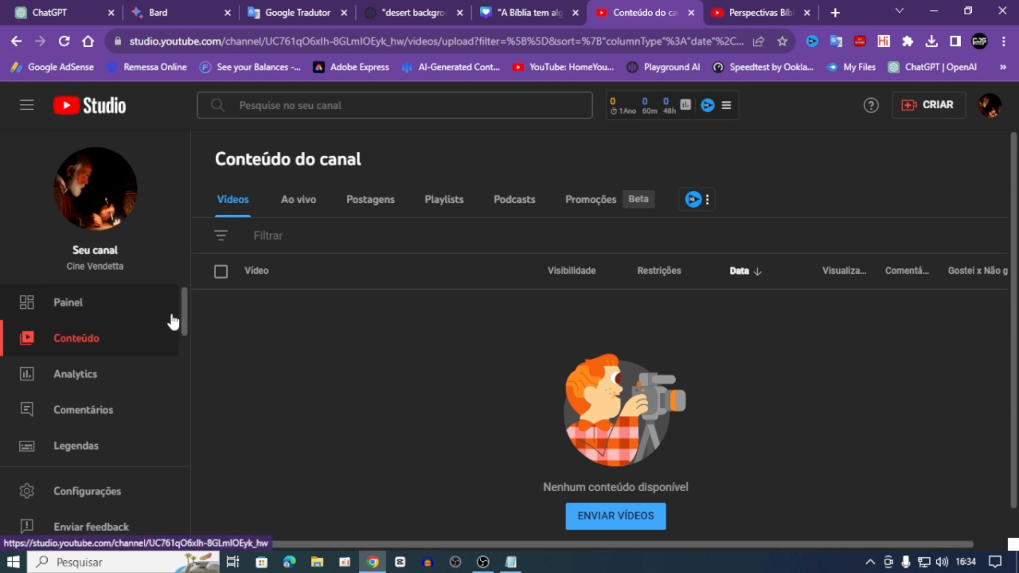
pyautogui.scroll(-2, 116, 367)
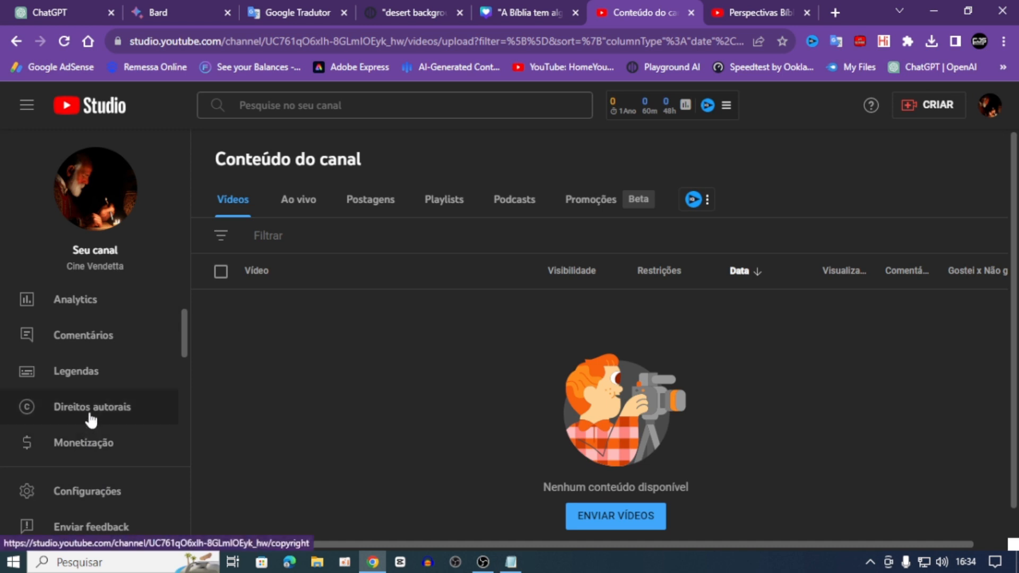
pyautogui.scroll(-3, 91, 393)
pyautogui.click(95, 343)
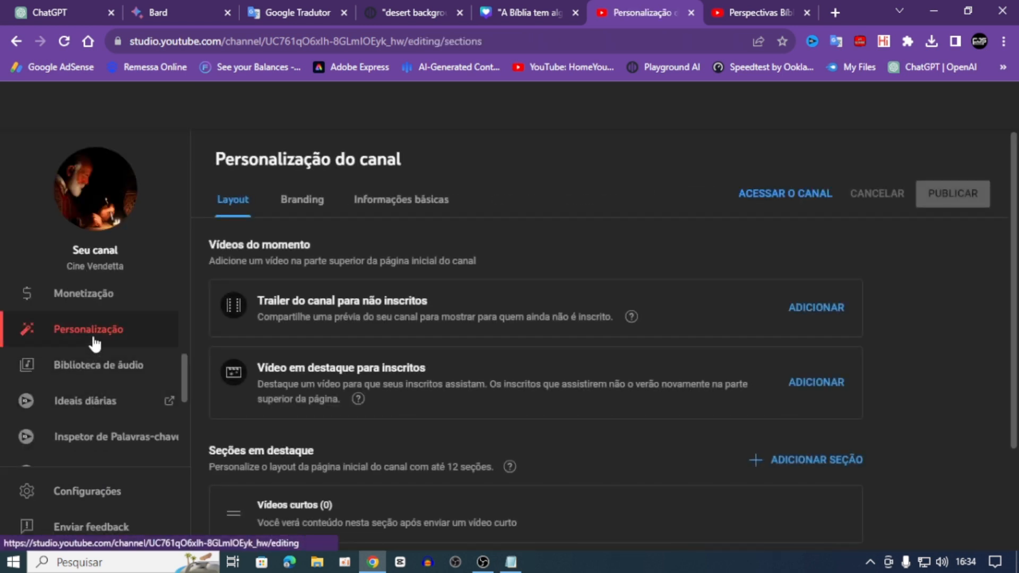
pyautogui.click(302, 207)
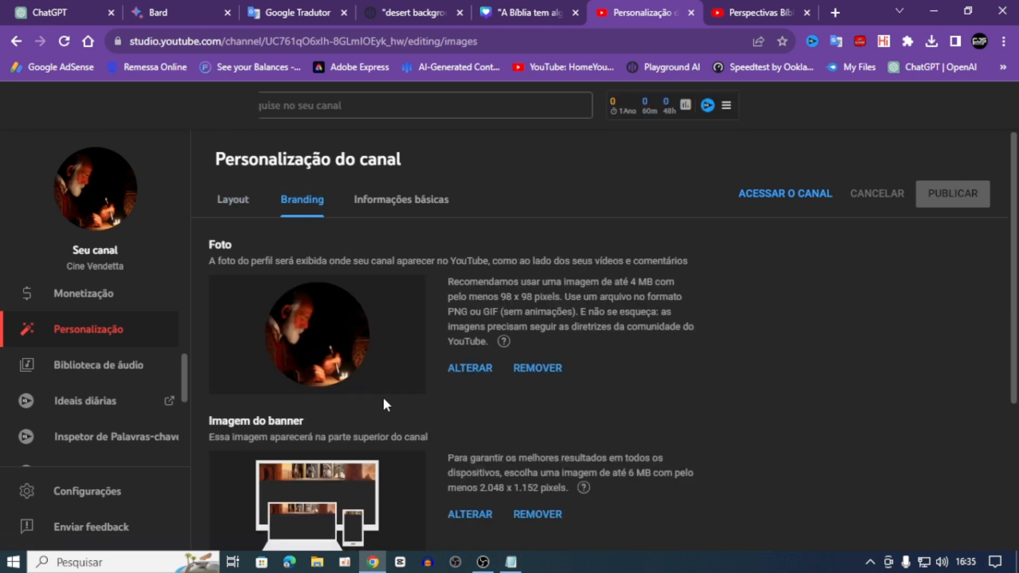
# Review the profile photo, banner and video watermark settings, comparing the banner with its Canva design and the public channel page.
pyautogui.click(514, 10)
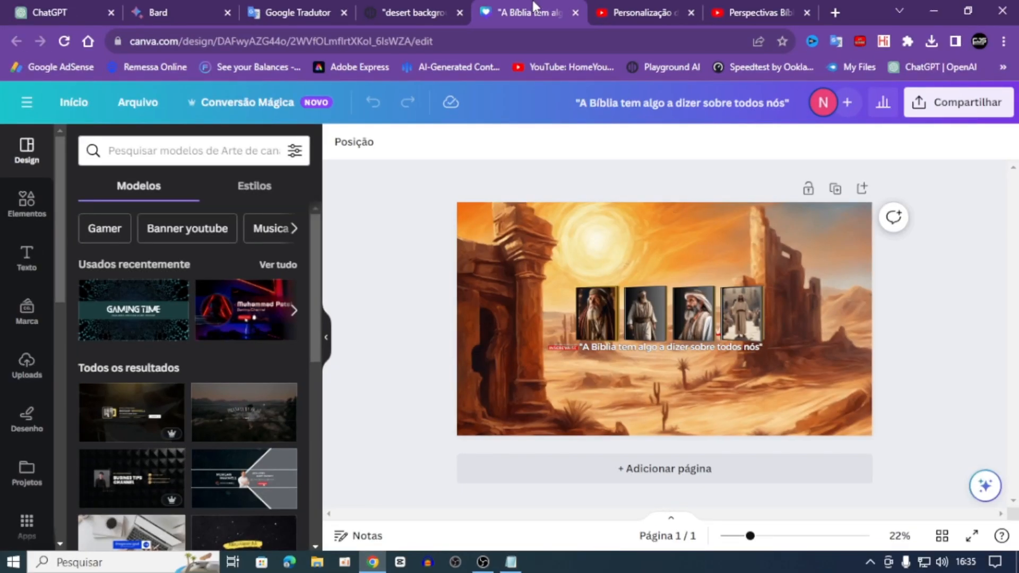
pyautogui.click(642, 13)
pyautogui.scroll(-1, 458, 403)
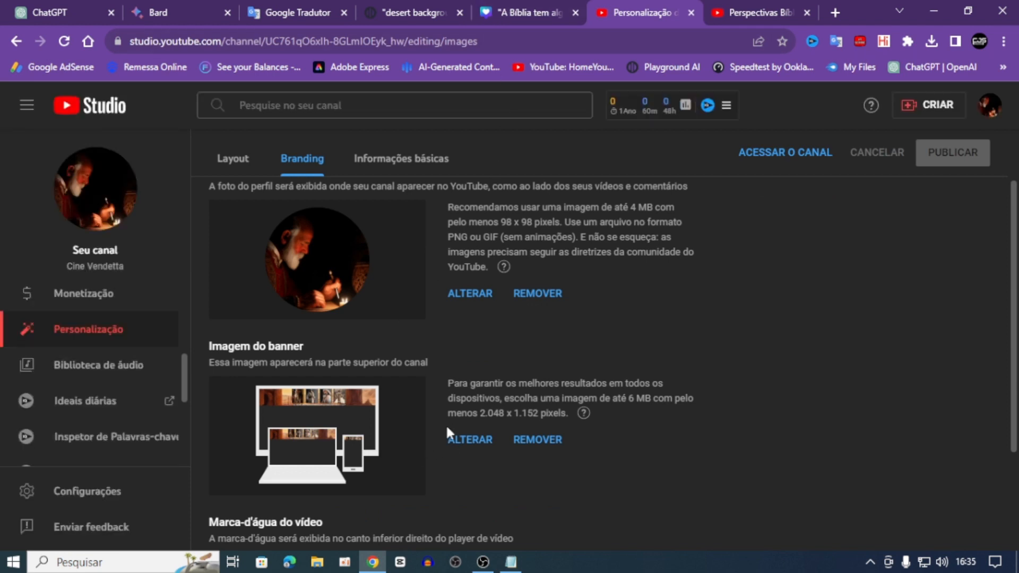
pyautogui.scroll(-3, 422, 454)
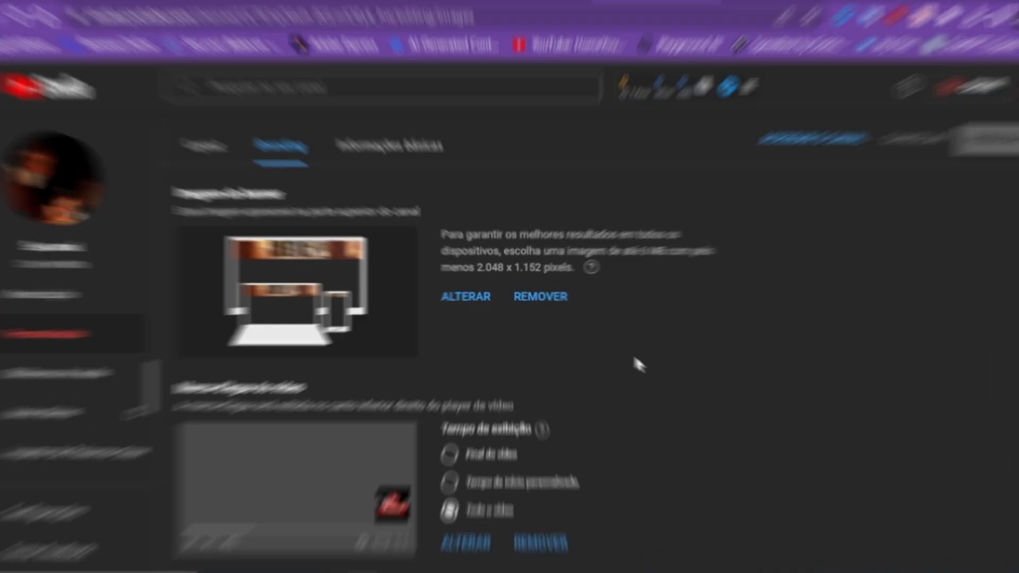
pyautogui.click(728, 10)
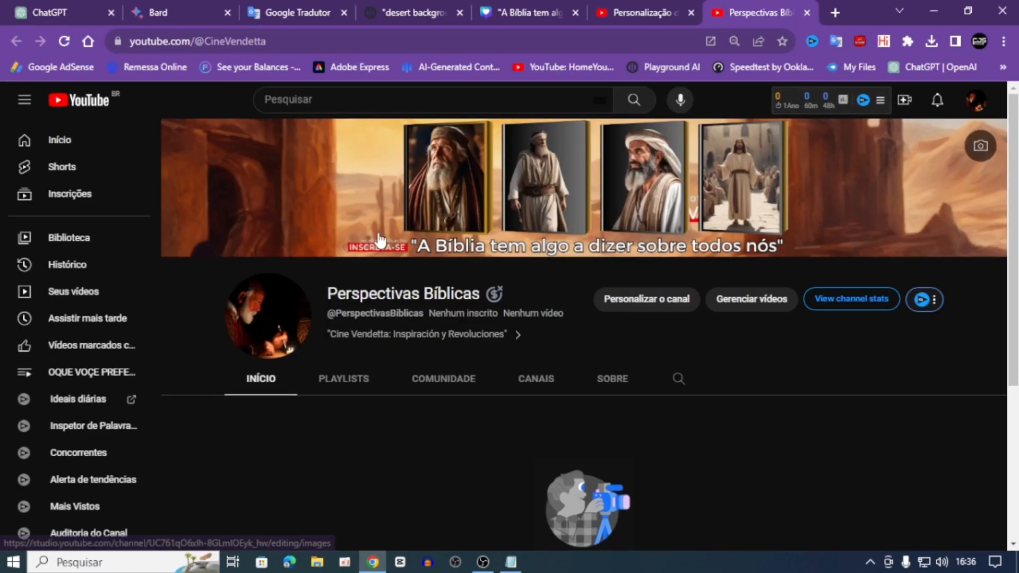
pyautogui.click(509, 201)
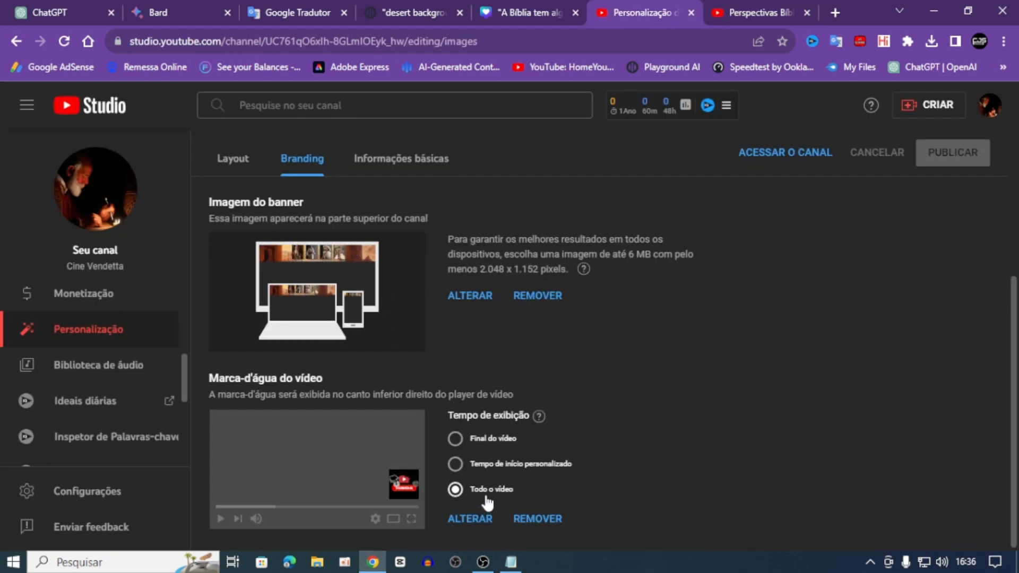
pyautogui.scroll(5, 487, 502)
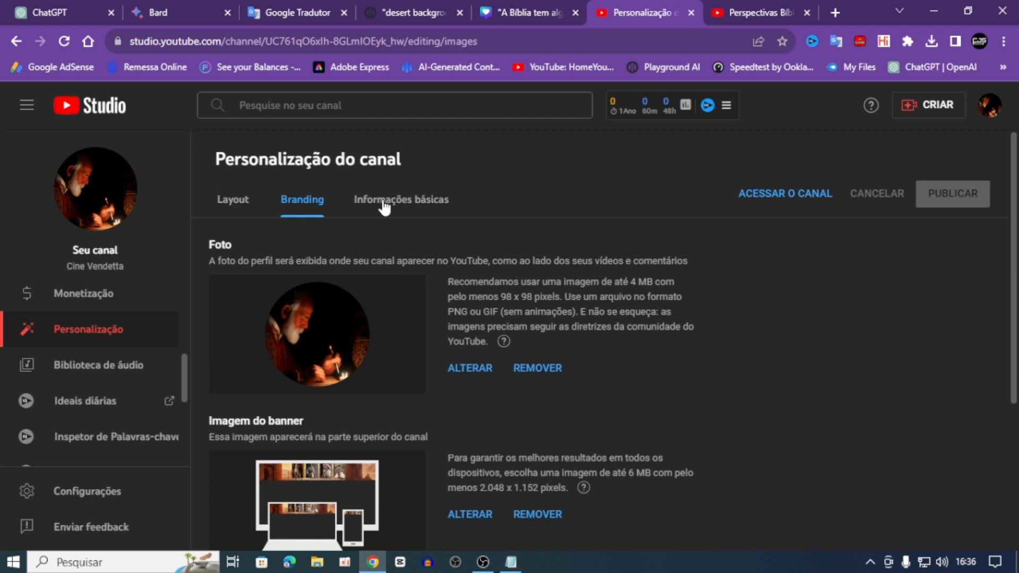
# Open the channel's basic information and consult the ChatGPT and Bard conversations about the Perspectivas Bíblicas channel.
pyautogui.click(385, 207)
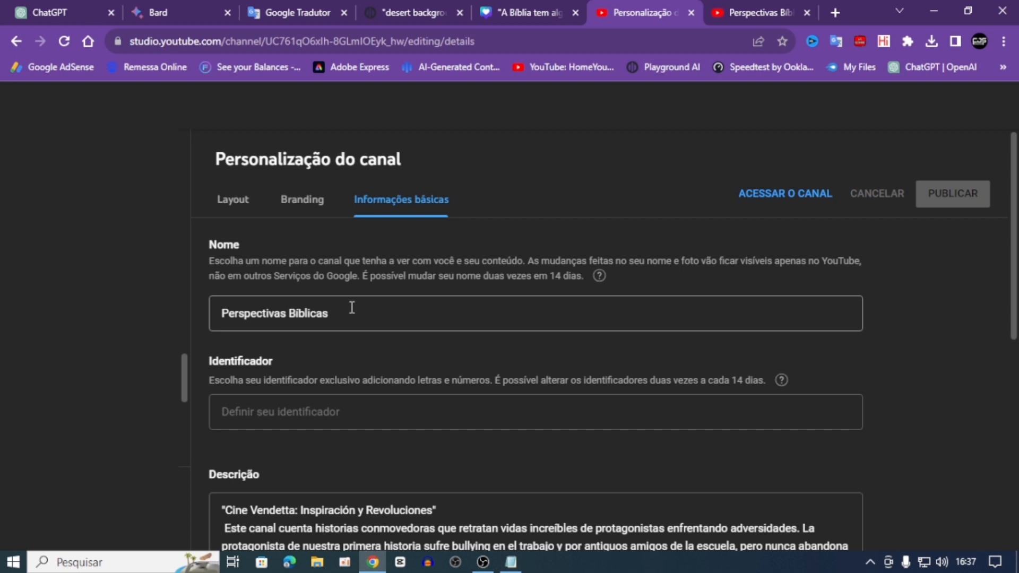
pyautogui.click(40, 7)
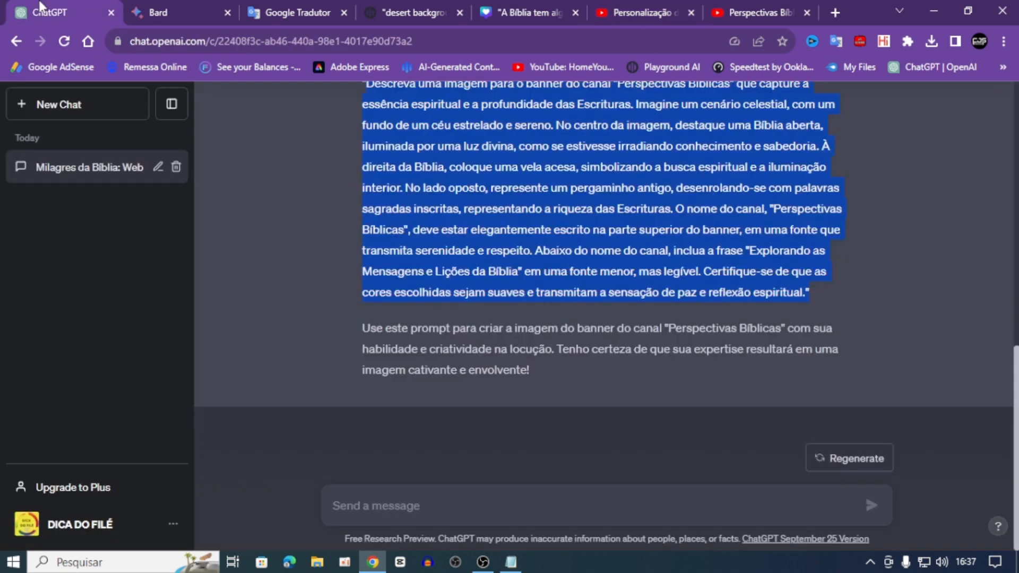
pyautogui.scroll(5, 241, 186)
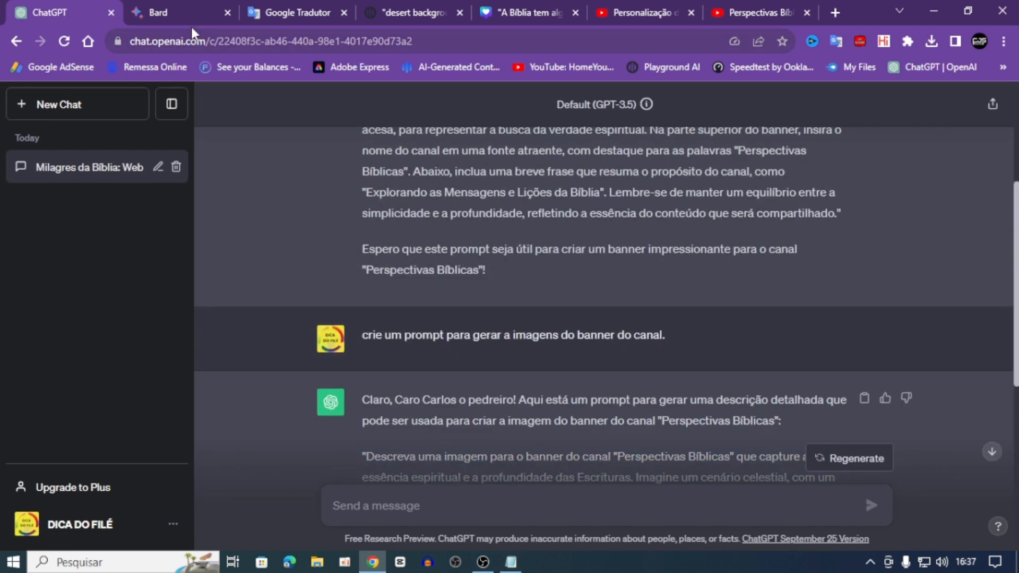
pyautogui.click(191, 14)
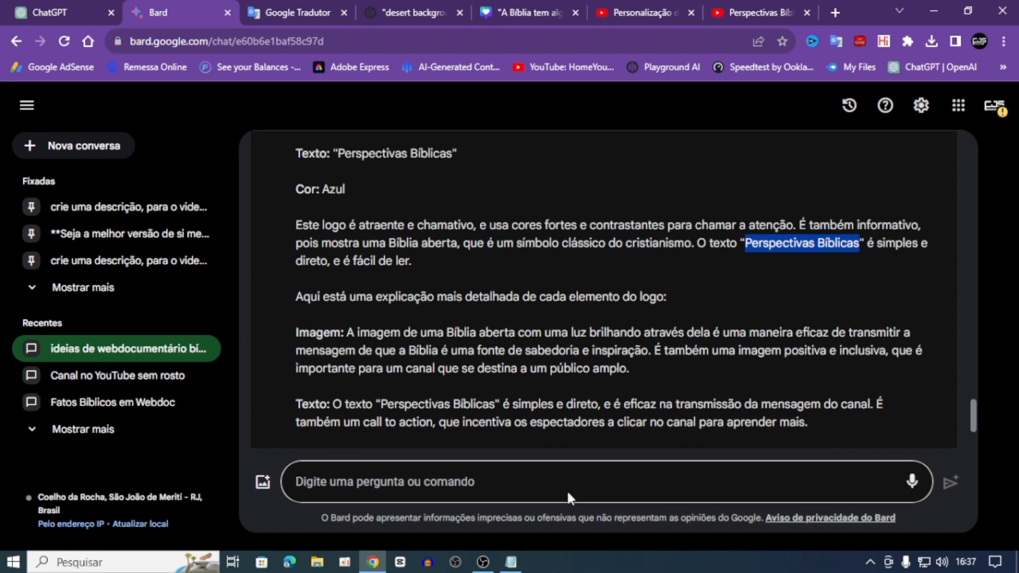
pyautogui.click(627, 8)
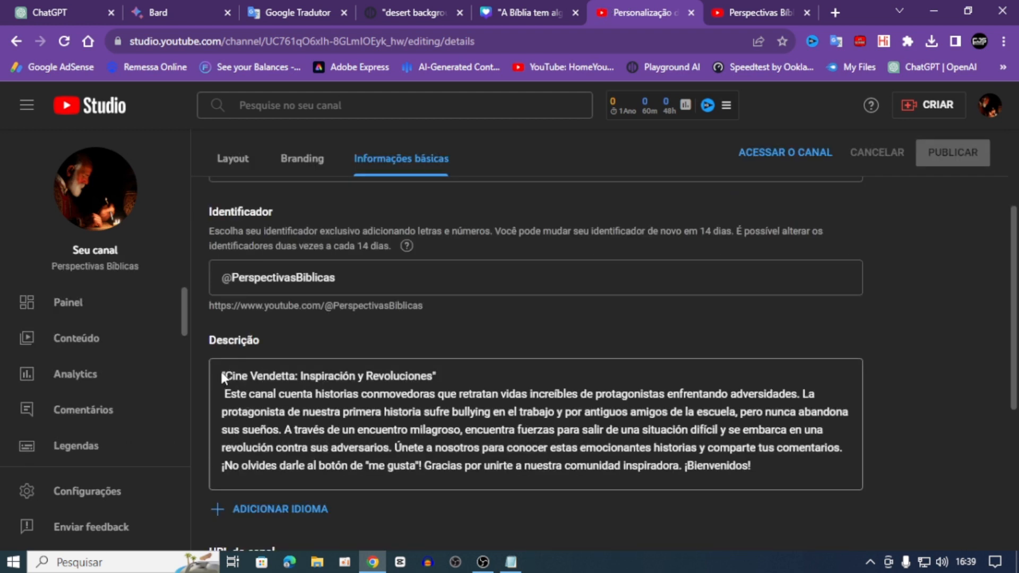
# Replace the channel description with the copied "Perspectivas Bíblicas" text and remove the blank line before the "Neste canal" paragraph.
pyautogui.click(222, 375)
pyautogui.moveTo(752, 465); pyautogui.dragTo(211, 381)
pyautogui.press('BackSpace')
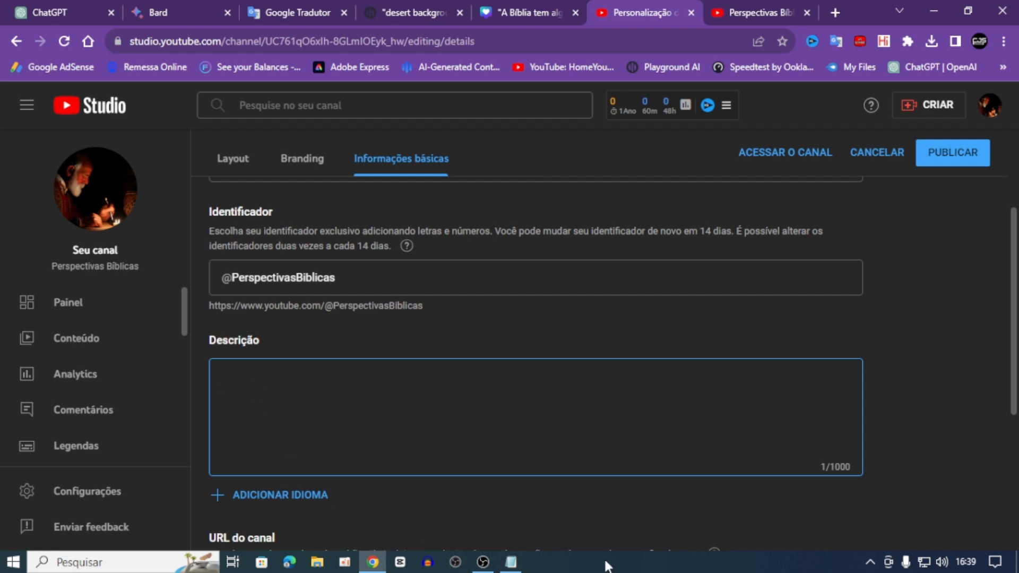
pyautogui.rightClick(249, 373)
pyautogui.click(285, 255)
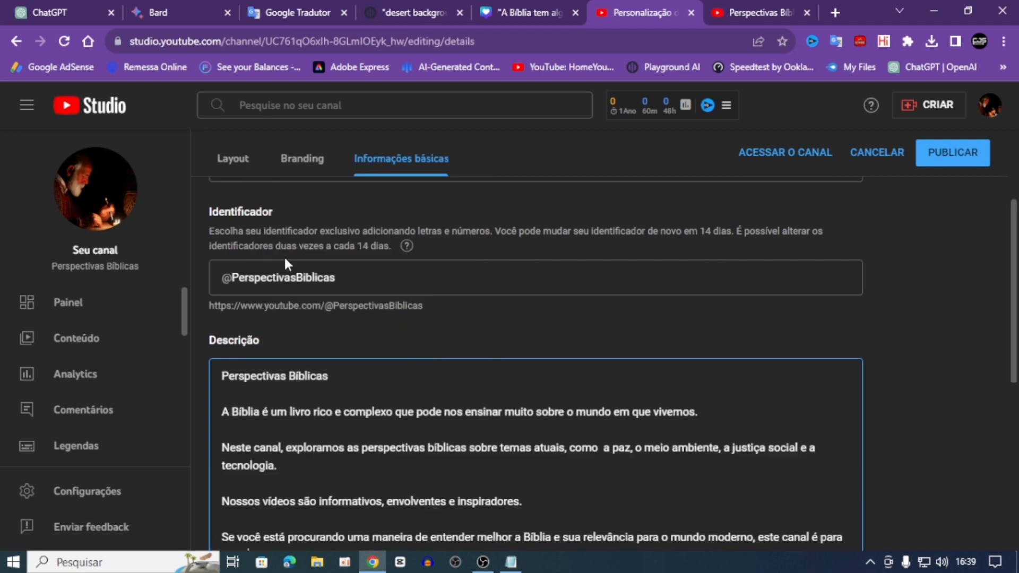
pyautogui.click(237, 428)
pyautogui.press('Delete')
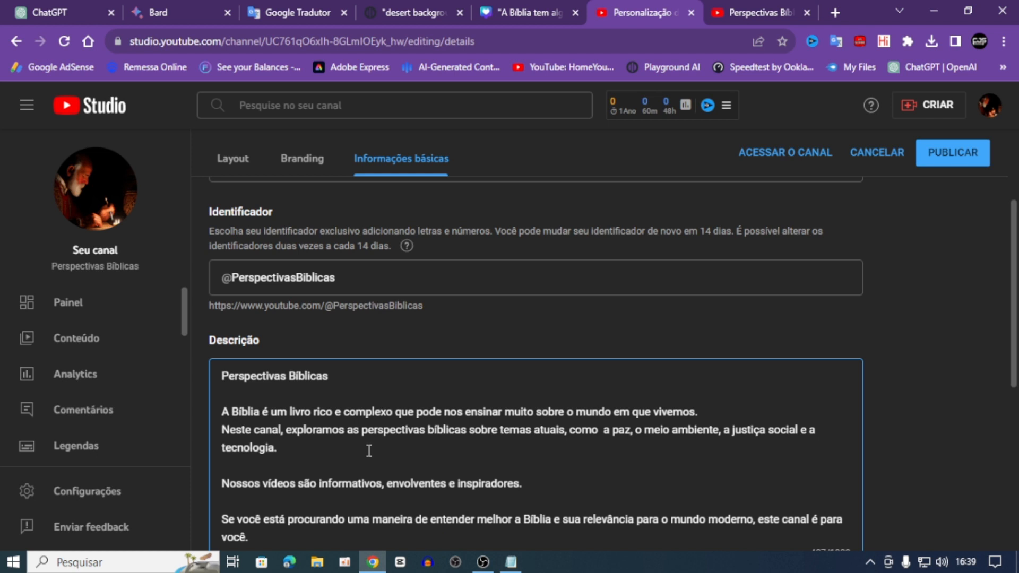
# Review the channel's name, handle and description, publish the changes, and check the public channel page.
pyautogui.scroll(3, 391, 357)
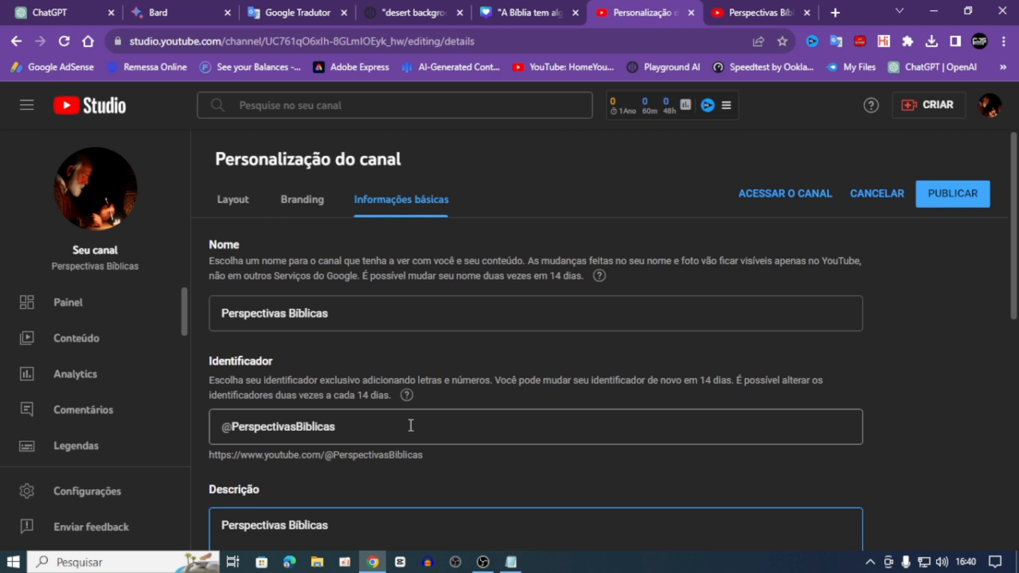
pyautogui.scroll(-5, 410, 425)
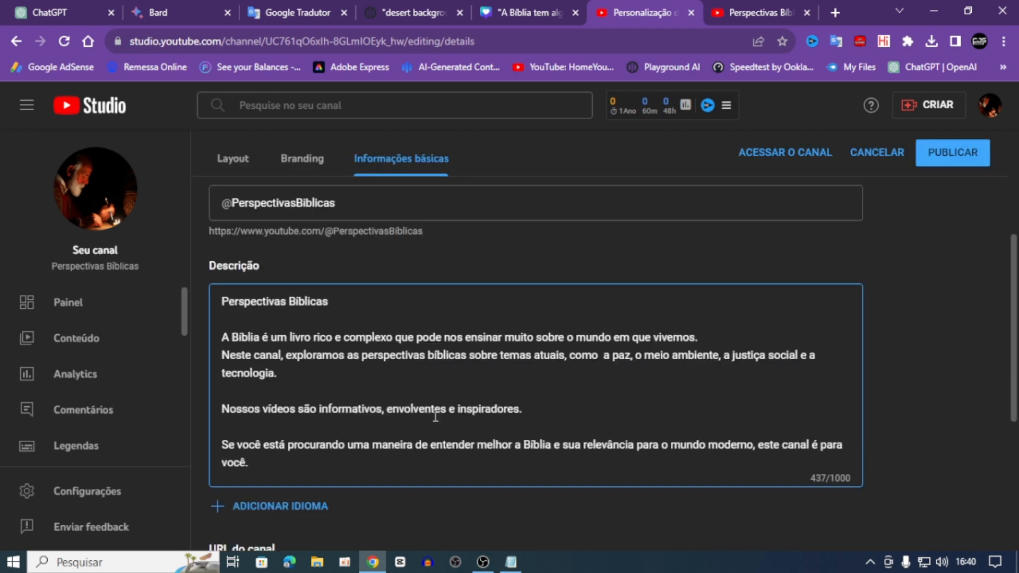
pyautogui.scroll(-1, 395, 435)
pyautogui.scroll(-2, 393, 425)
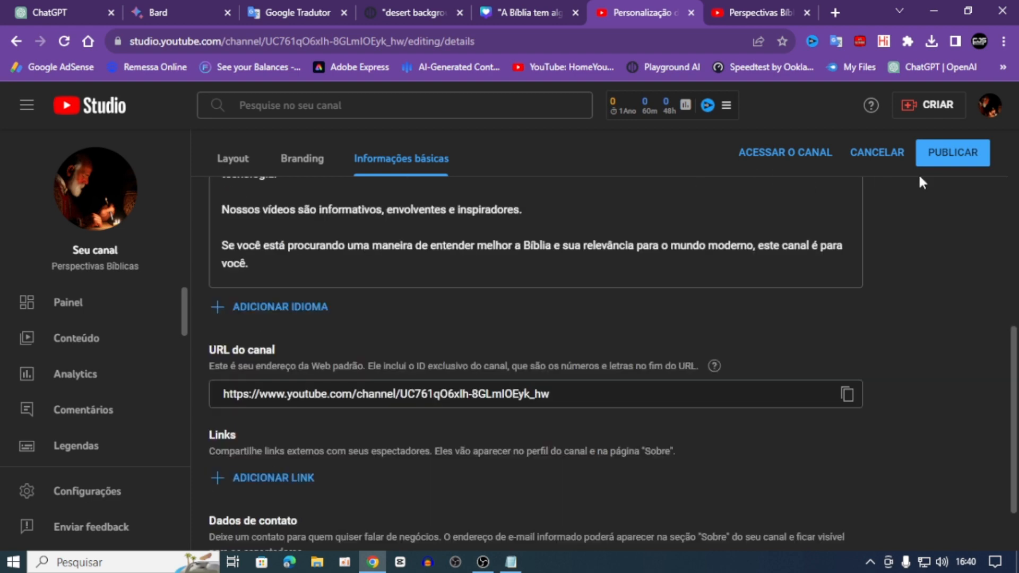
pyautogui.click(940, 155)
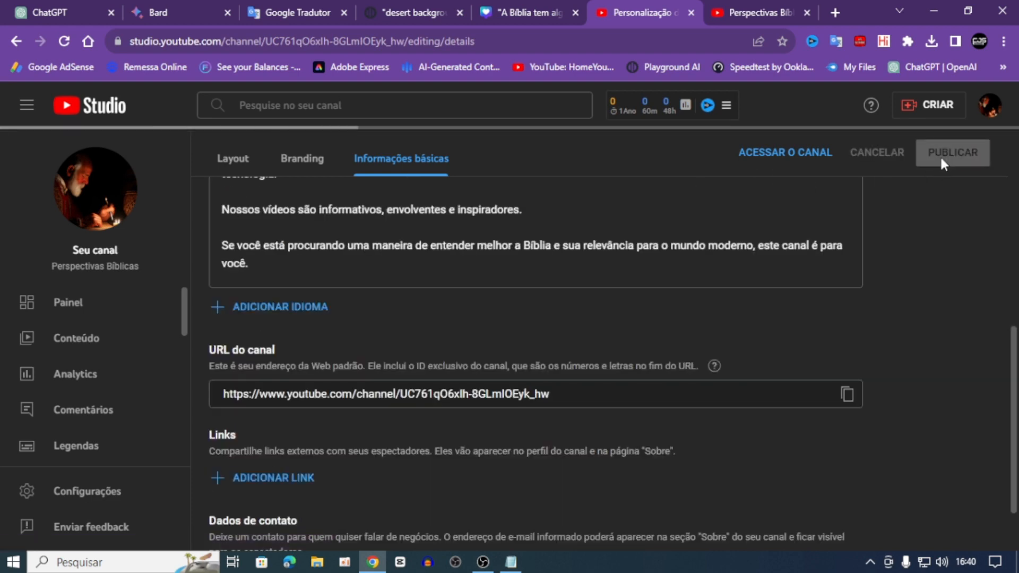
pyautogui.click(759, 12)
pyautogui.click(658, 9)
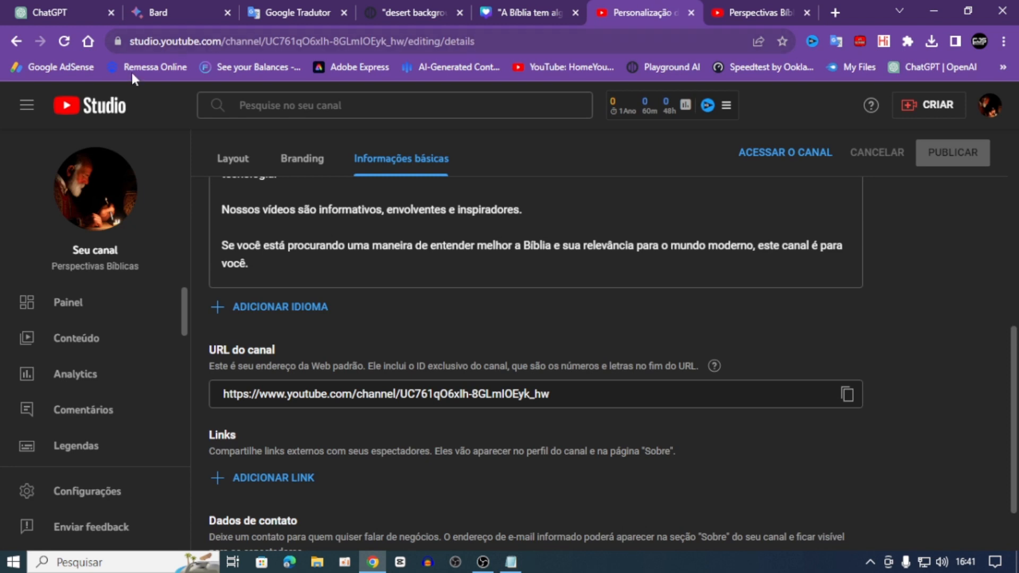
# Open the Studio settings and review the default currency, the country of residence and the channel keywords.
pyautogui.scroll(-1, 74, 441)
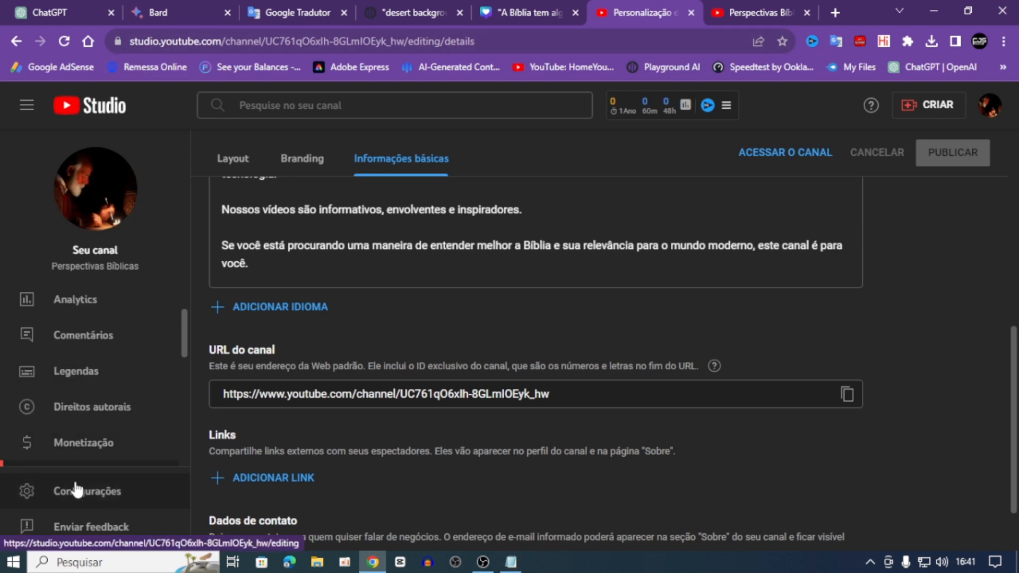
pyautogui.click(77, 491)
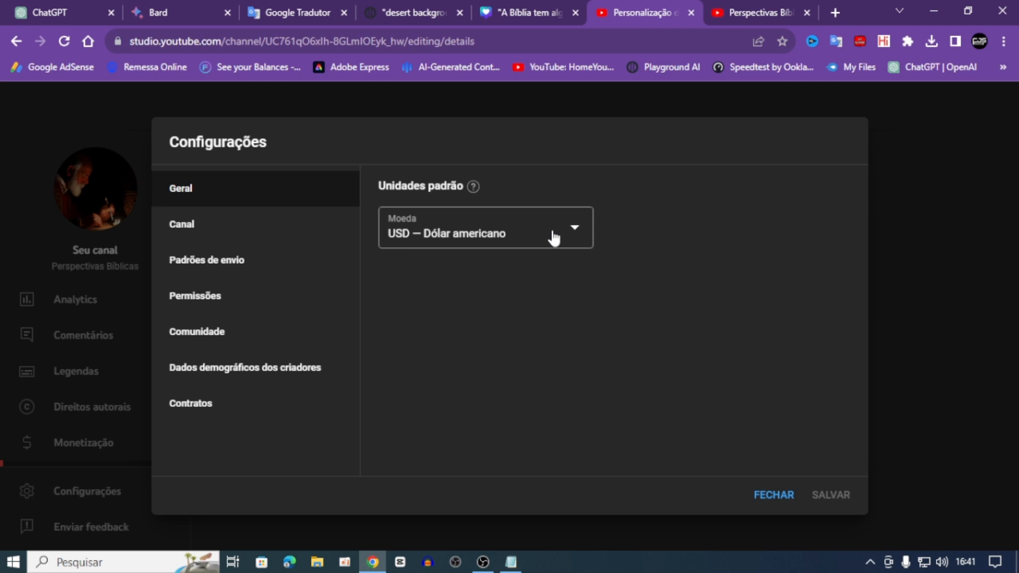
pyautogui.click(194, 230)
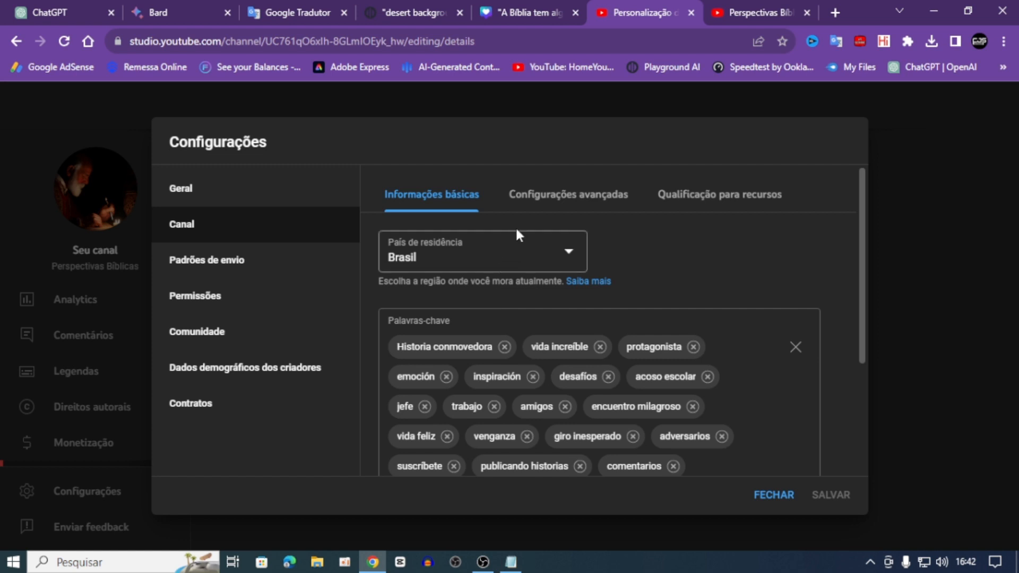
# Examine the channel's advanced settings for audience, Google Ads linking, captions, ads and clips, plus its feature eligibility levels.
pyautogui.click(560, 201)
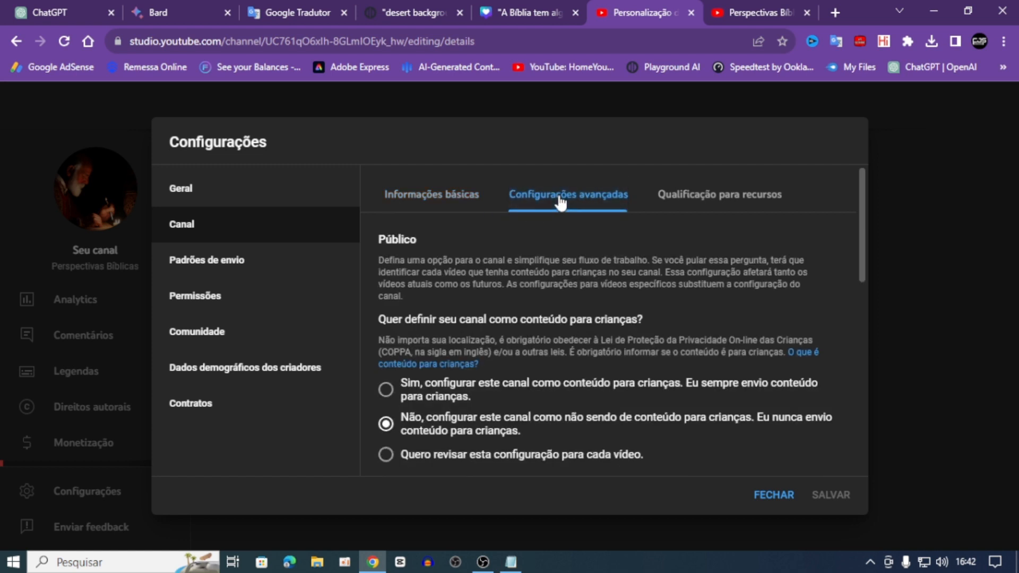
pyautogui.scroll(-2, 560, 202)
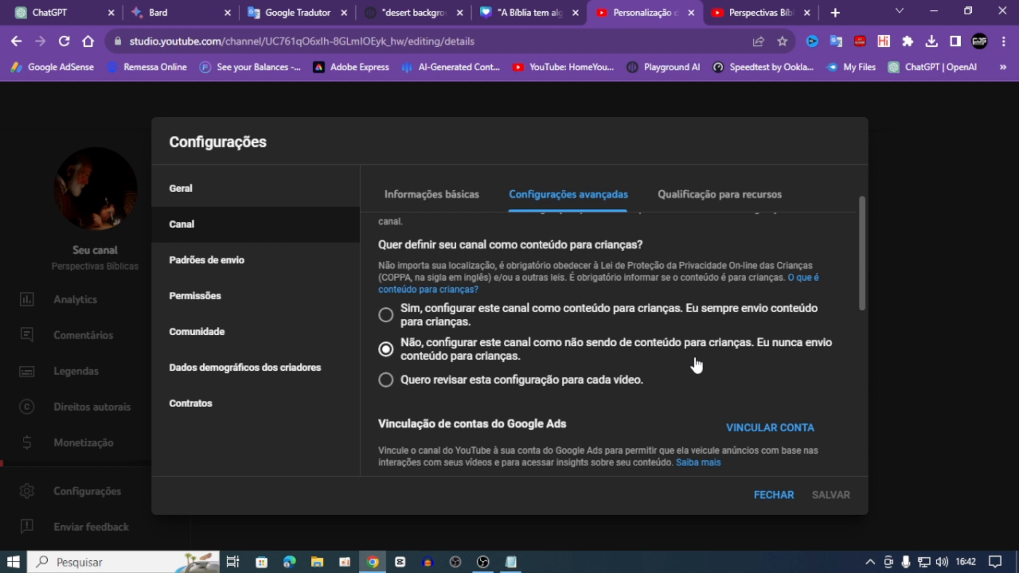
pyautogui.scroll(-3, 696, 366)
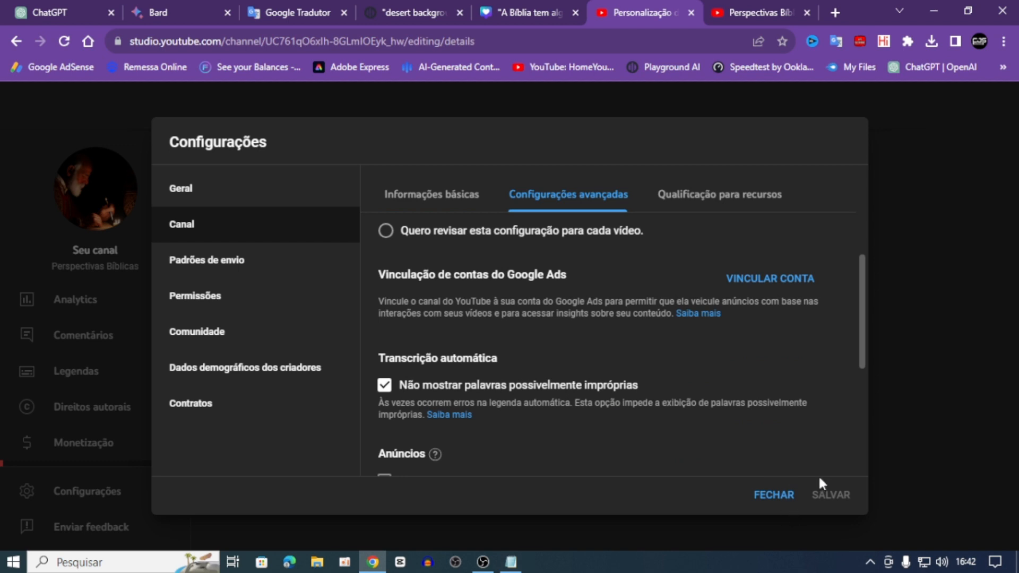
pyautogui.scroll(-4, 441, 391)
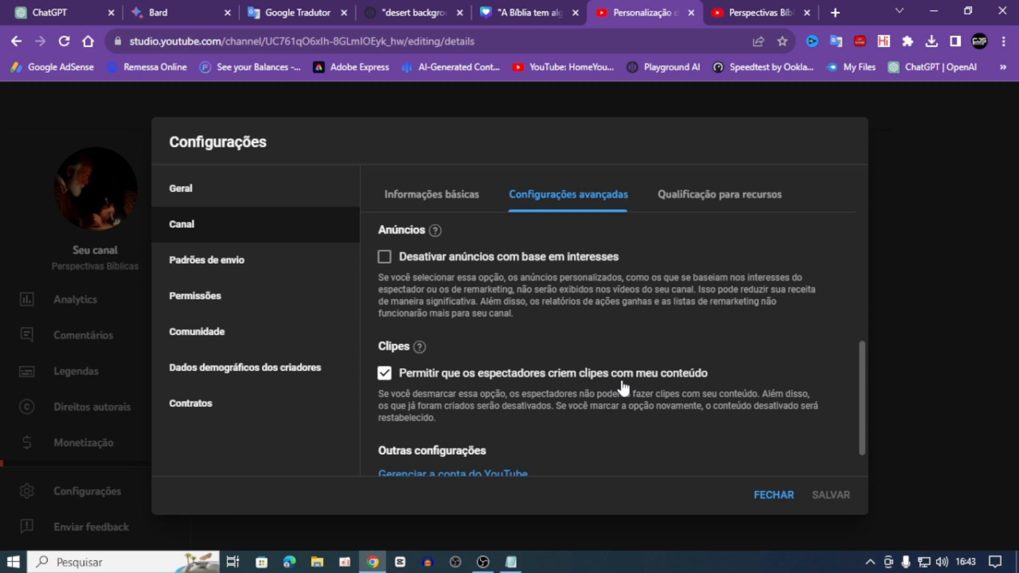
pyautogui.scroll(-1, 425, 393)
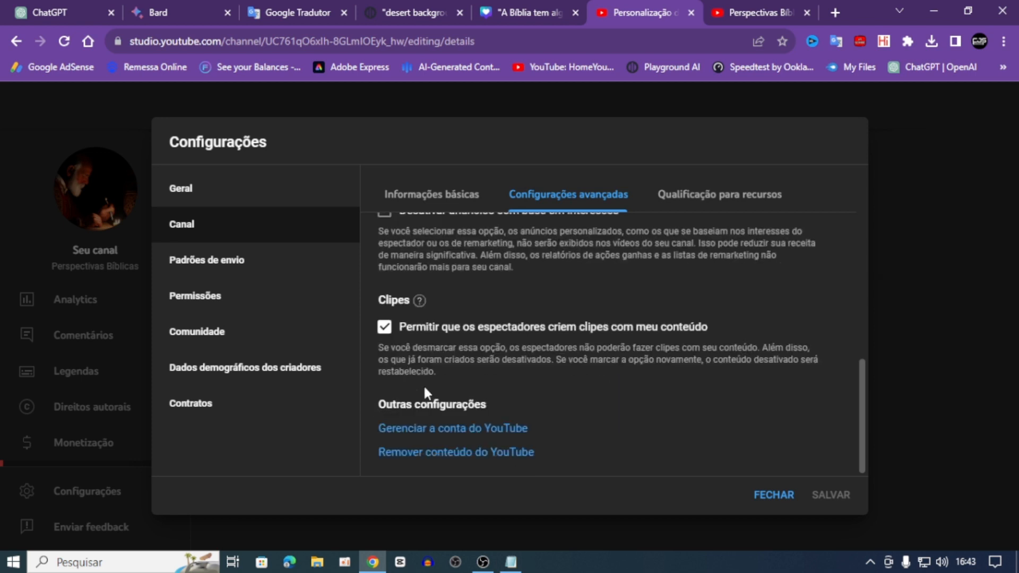
pyautogui.scroll(5, 531, 319)
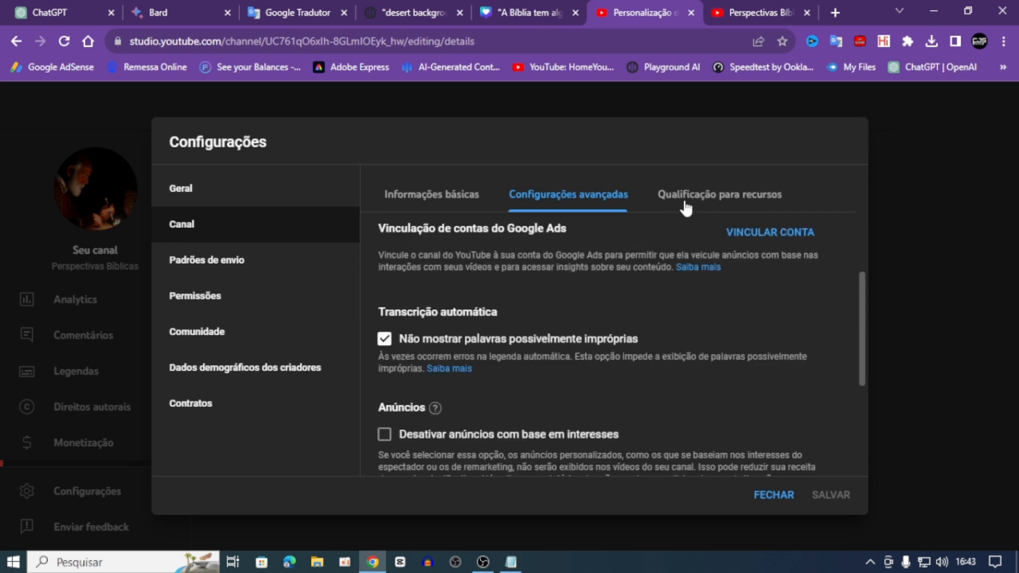
pyautogui.click(700, 203)
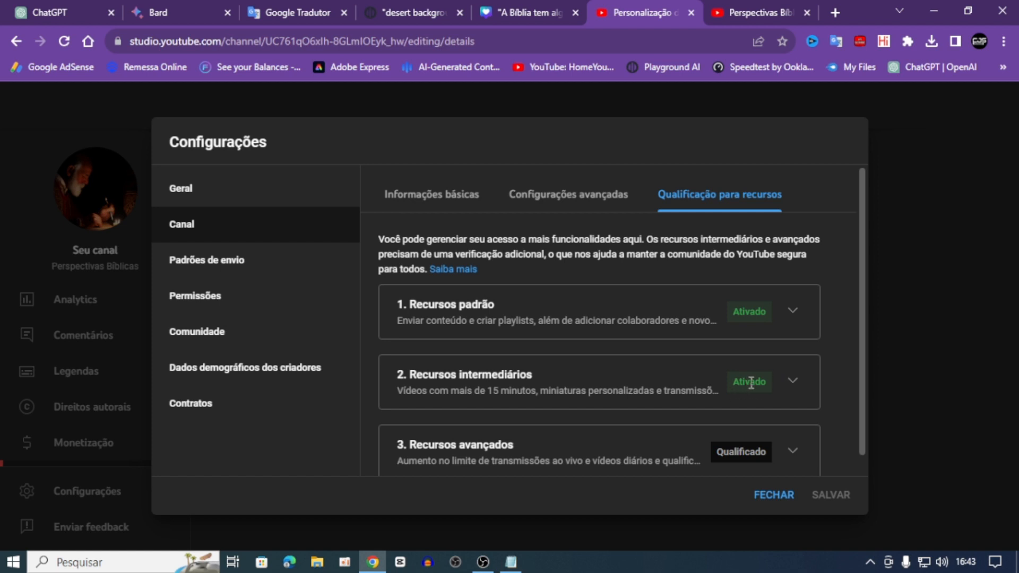
pyautogui.scroll(-1, 755, 404)
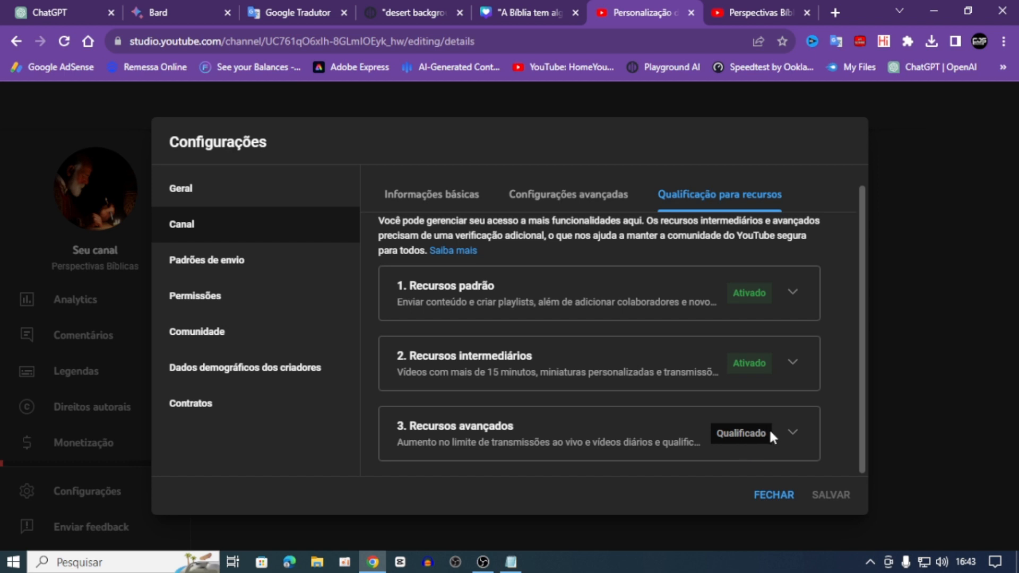
# Clear all existing keywords from the channel's basic information settings.
pyautogui.click(437, 193)
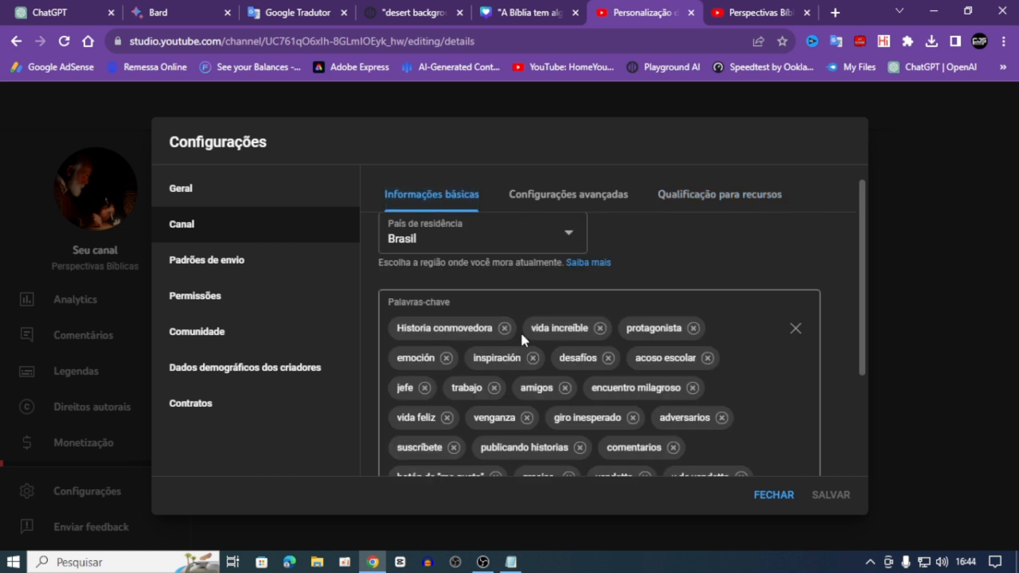
pyautogui.click(792, 329)
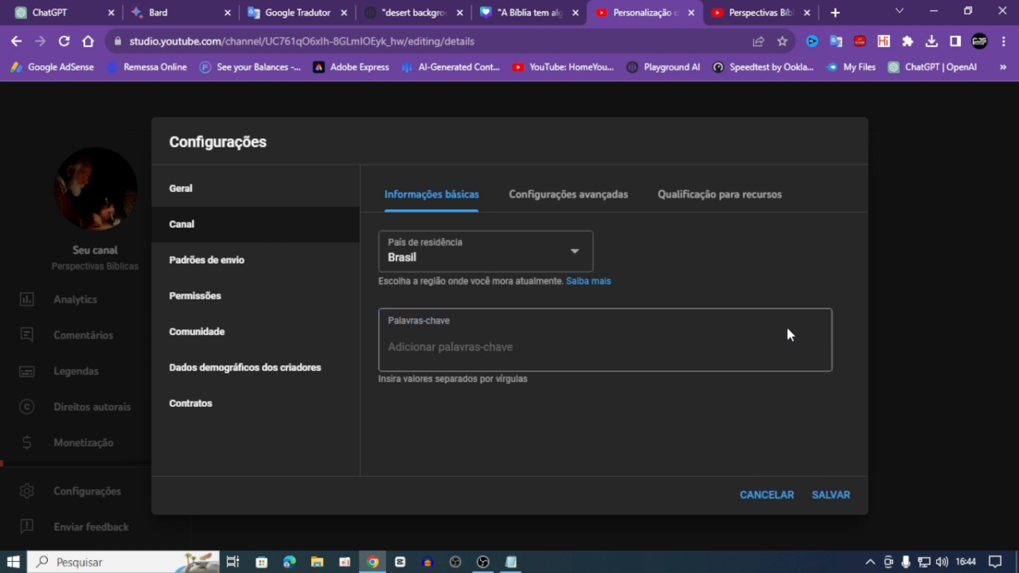
# Switch to the Notepad file "novo canal", copy the title "Perspectivas Bíblicas", and minimize the notes.
pyautogui.hotkey('alt', 'Tab')
pyautogui.rightClick(427, 335)
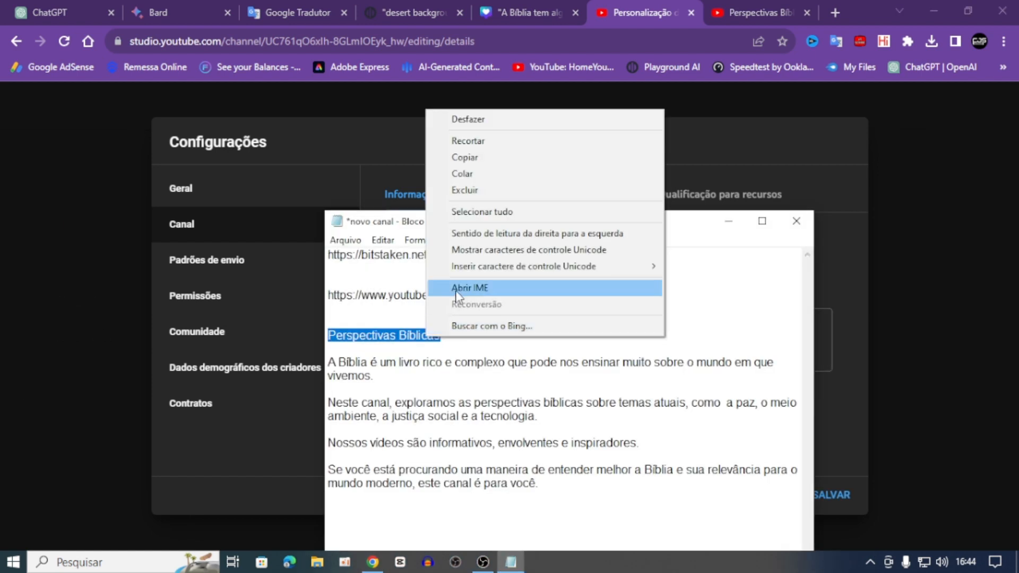
pyautogui.click(469, 158)
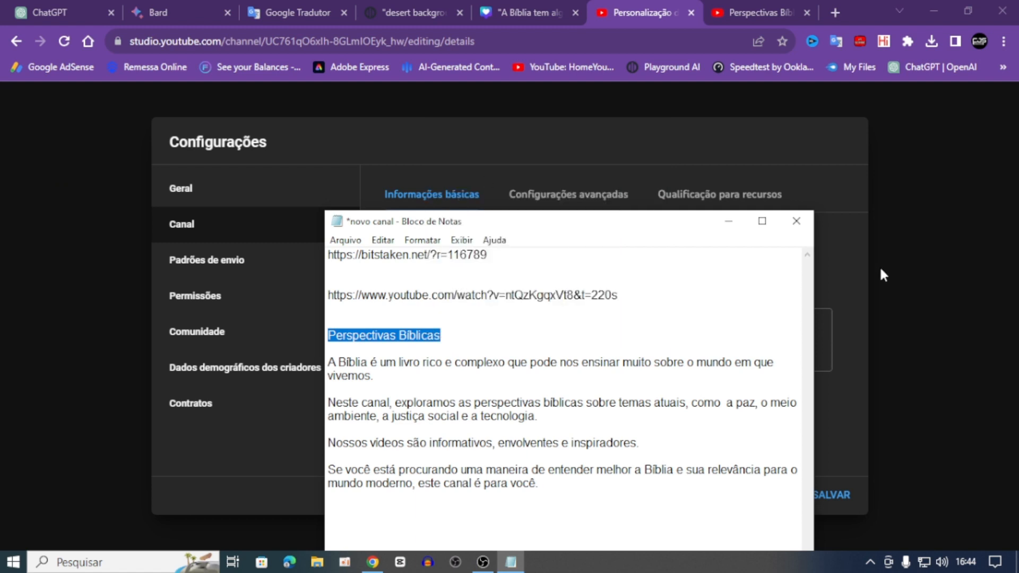
pyautogui.click(729, 220)
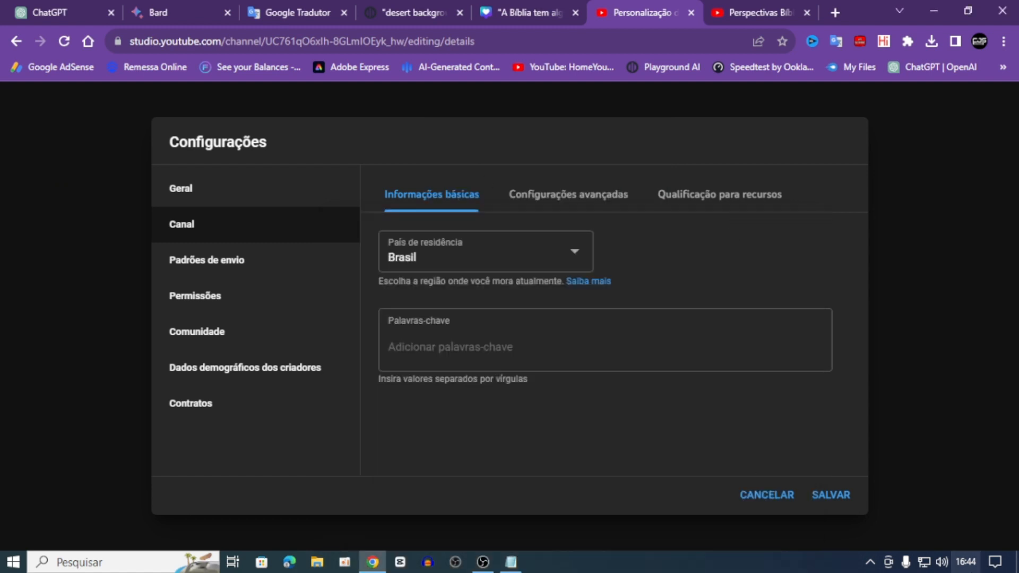
# In the Bard chat, submit the prompt "me de sugestão de palavras chaves relacionada a este tema :Perspectivas Bíblicas".
pyautogui.click(179, 9)
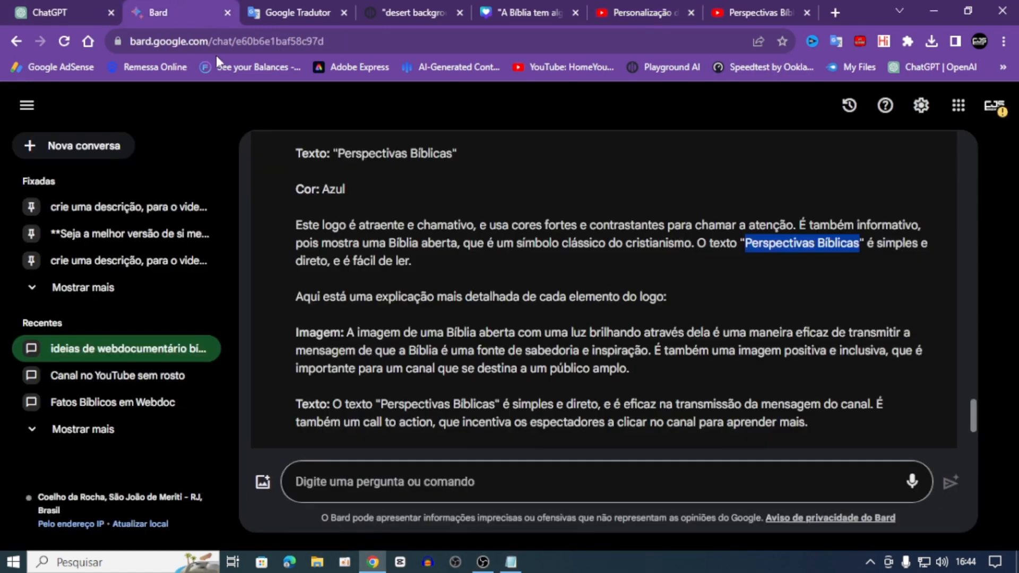
pyautogui.scroll(-7, 371, 404)
pyautogui.click(373, 482)
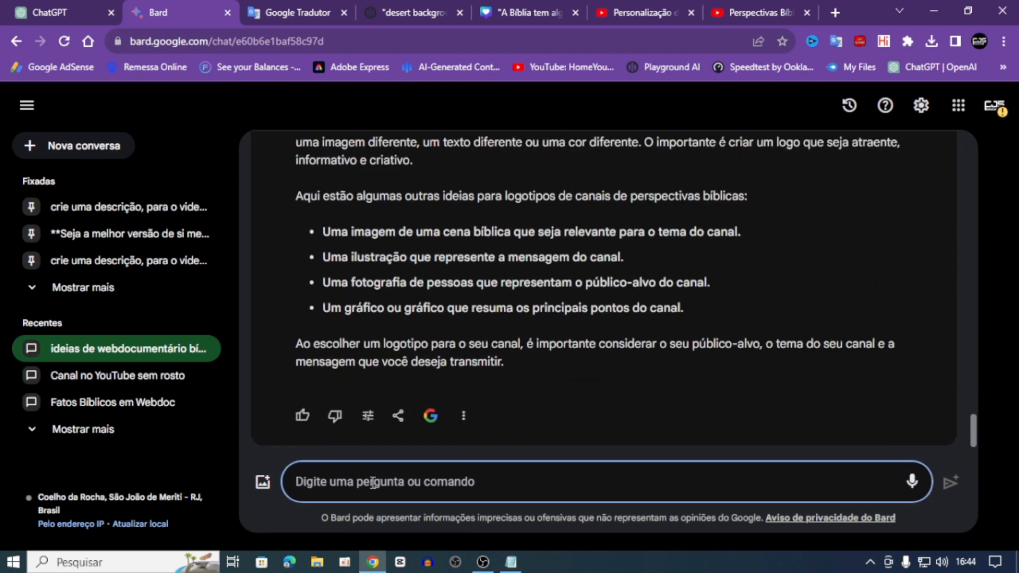
pyautogui.write('me de sugestão de palavras chaves relacionada a este tema')
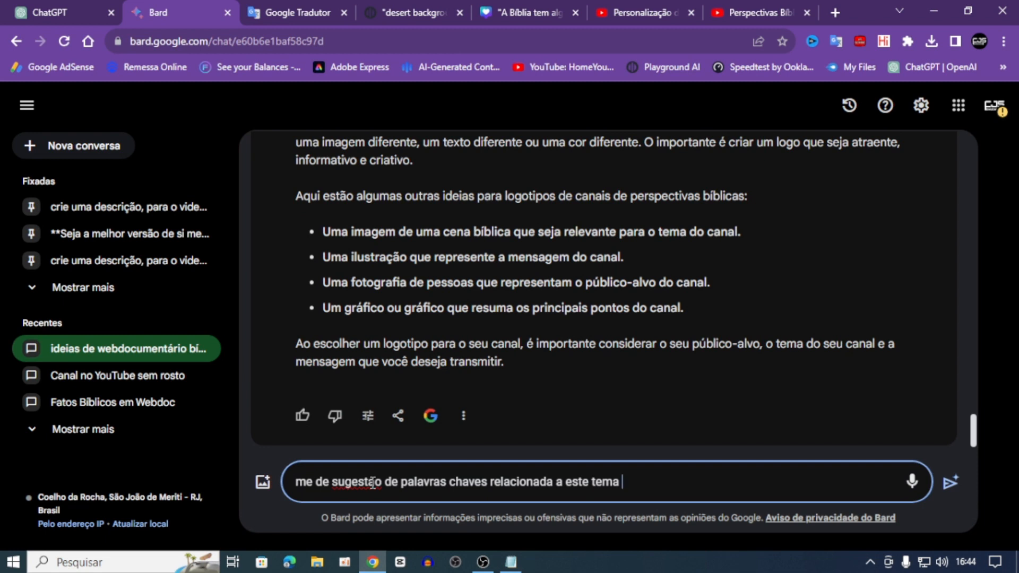
pyautogui.write(':')
pyautogui.write('Perspectivas Bíblicas')
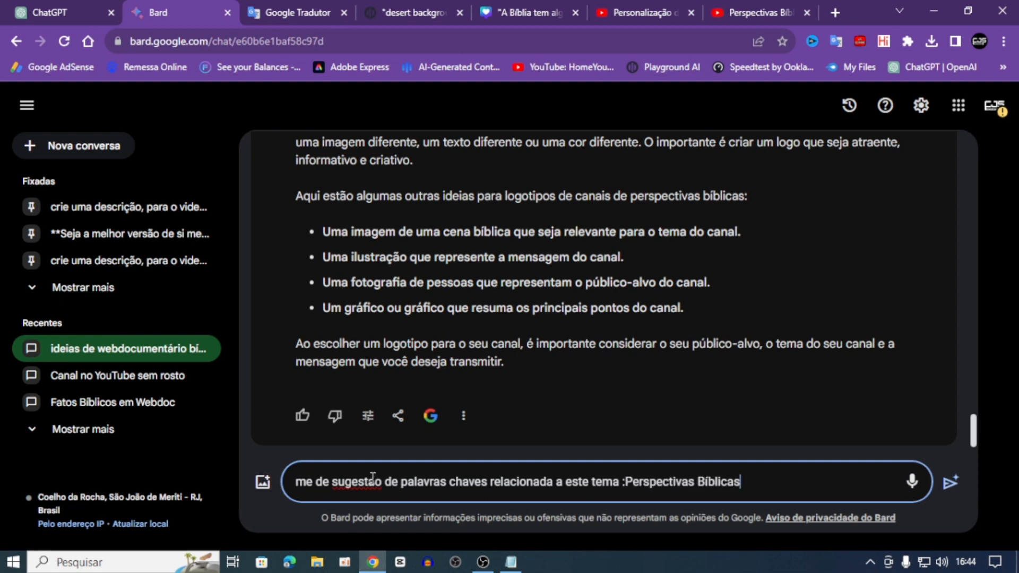
pyautogui.press('Return')
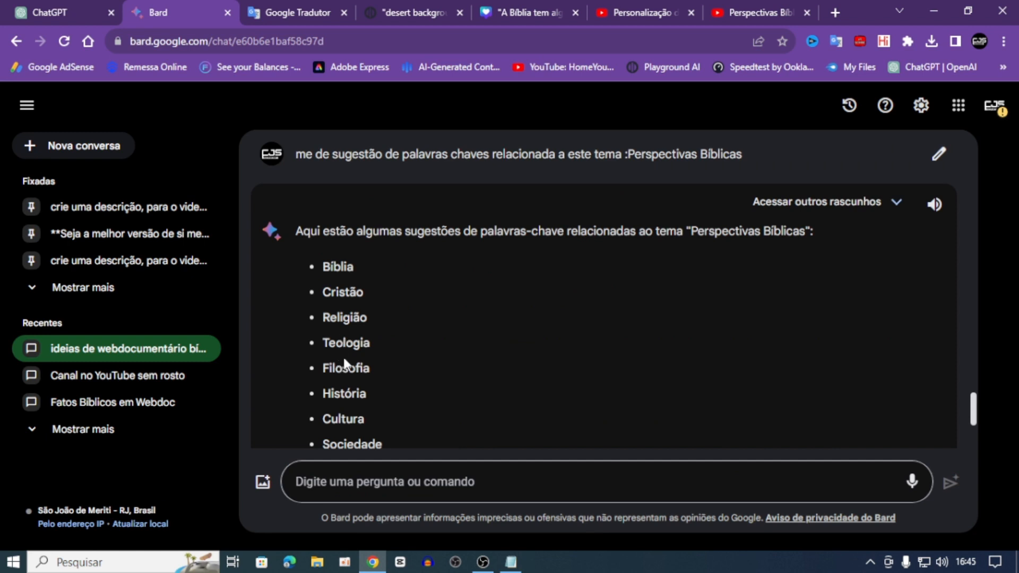
# Examine Bard's keyword suggestions, its tips for choosing and using keywords, and the access to its other drafts.
pyautogui.scroll(-1, 345, 363)
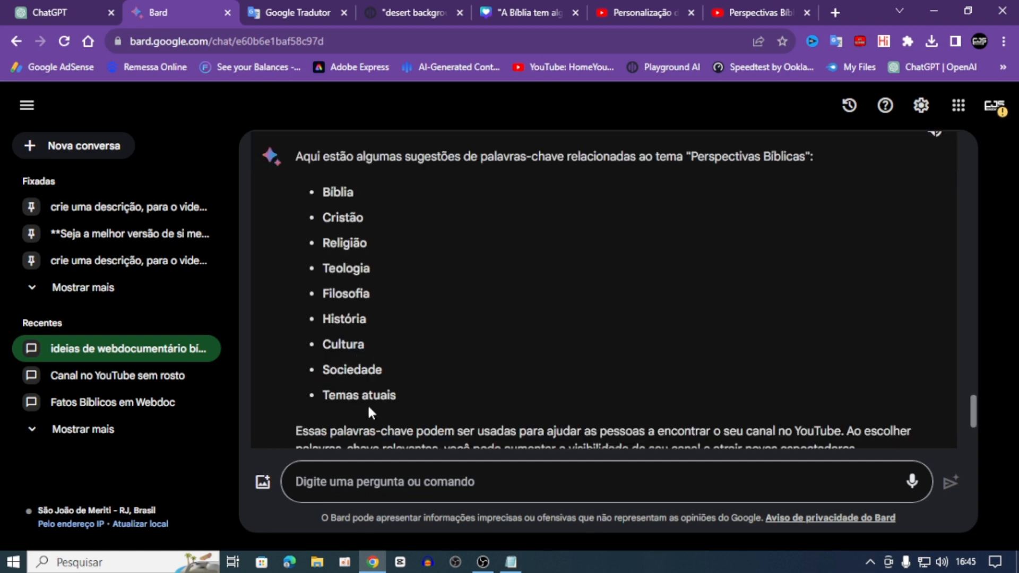
pyautogui.scroll(-1, 454, 401)
pyautogui.scroll(-2, 453, 401)
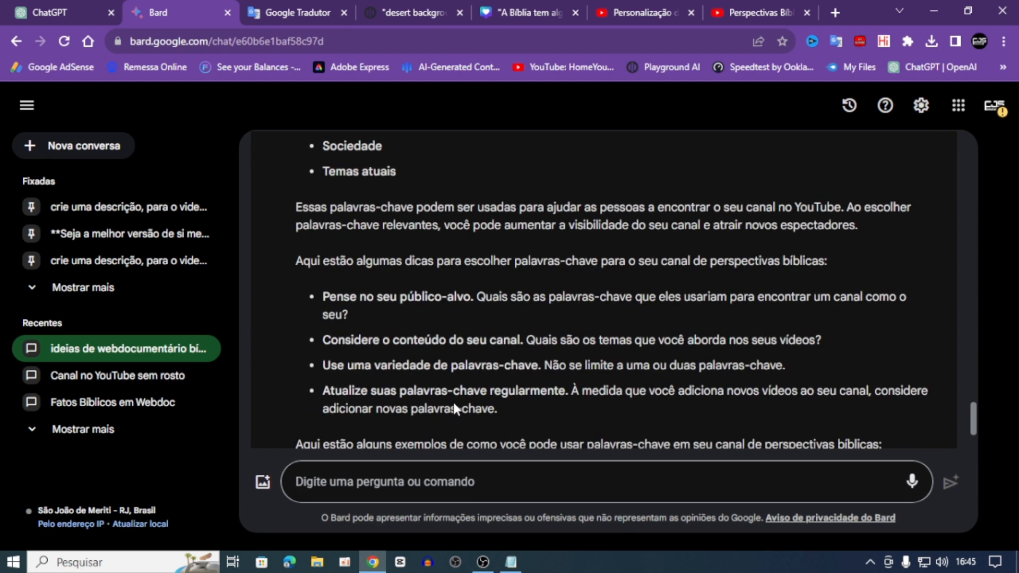
pyautogui.scroll(-2, 454, 403)
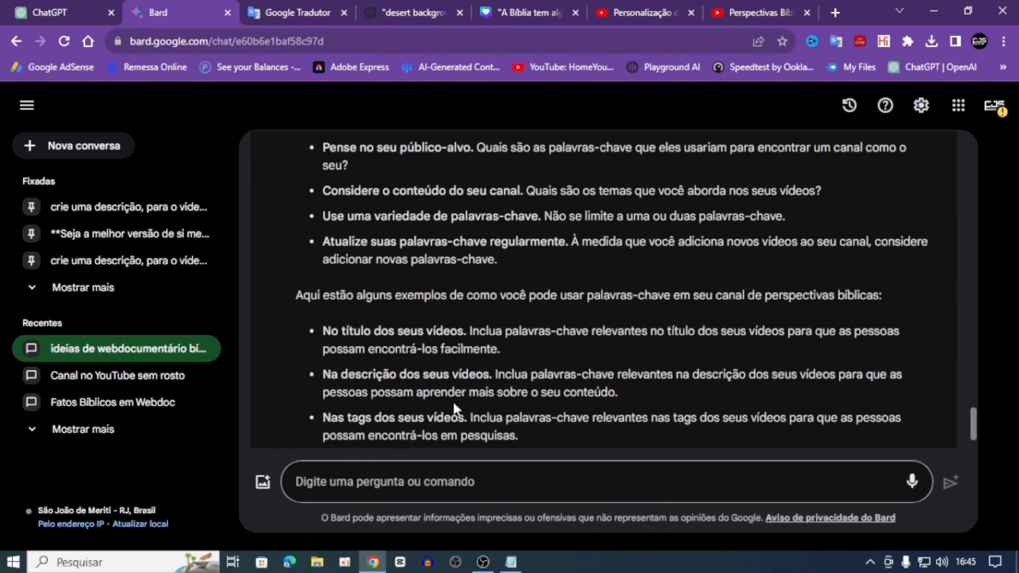
pyautogui.scroll(-2, 453, 403)
pyautogui.scroll(9, 454, 404)
pyautogui.scroll(1, 456, 408)
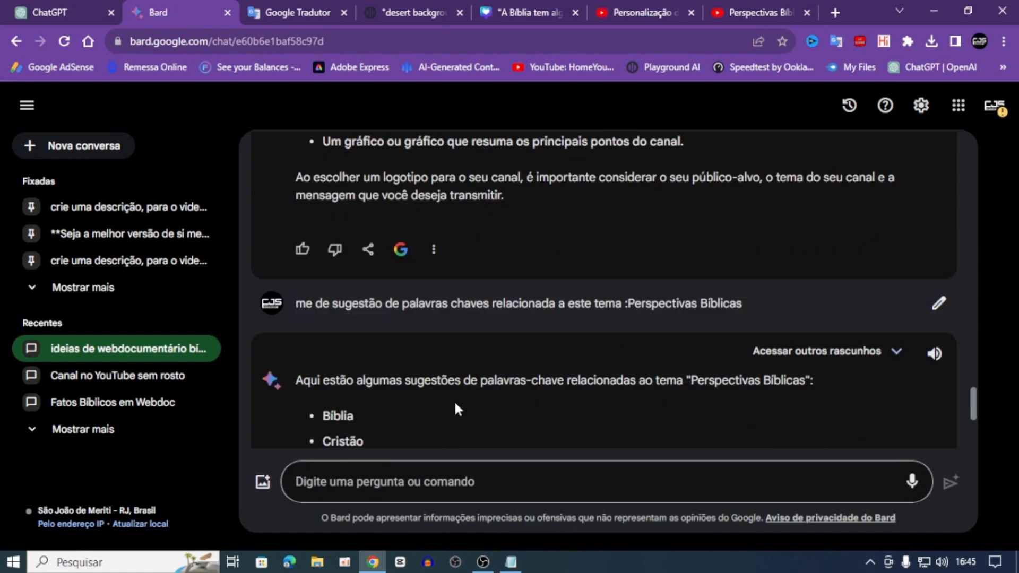
pyautogui.click(822, 356)
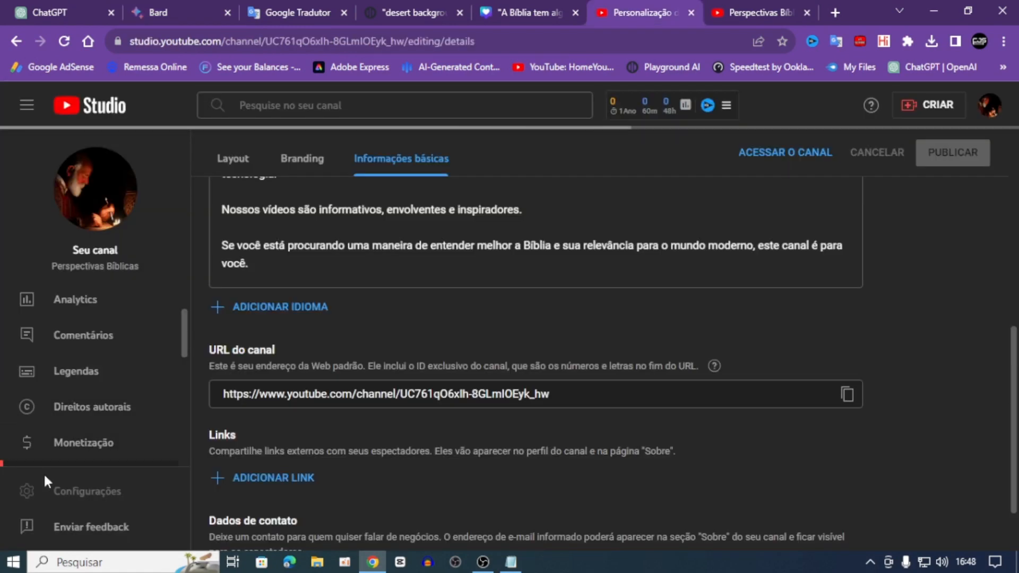
# In the Studio settings' advanced upload defaults, set the video category to Educação.
pyautogui.click(78, 497)
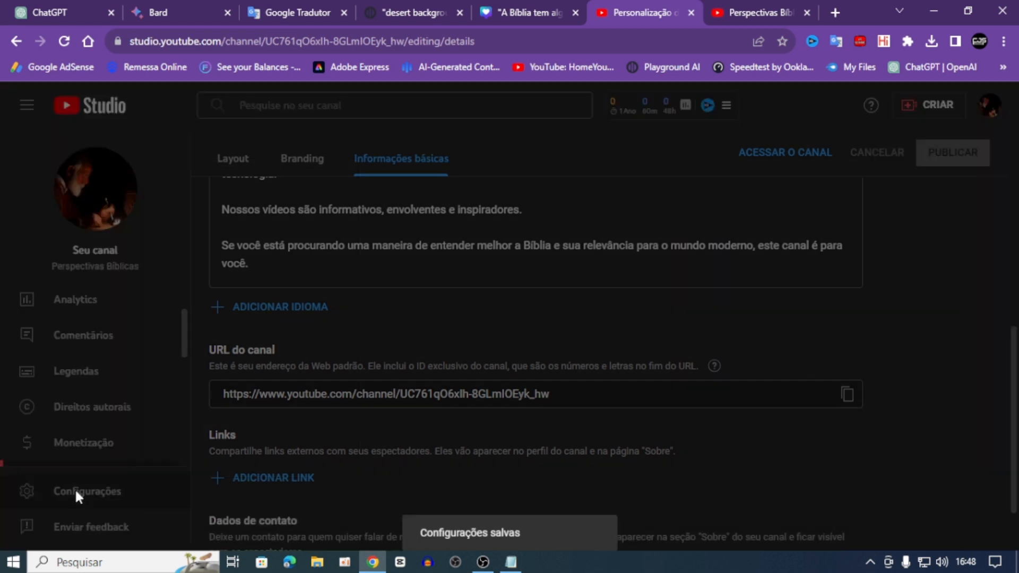
pyautogui.click(214, 262)
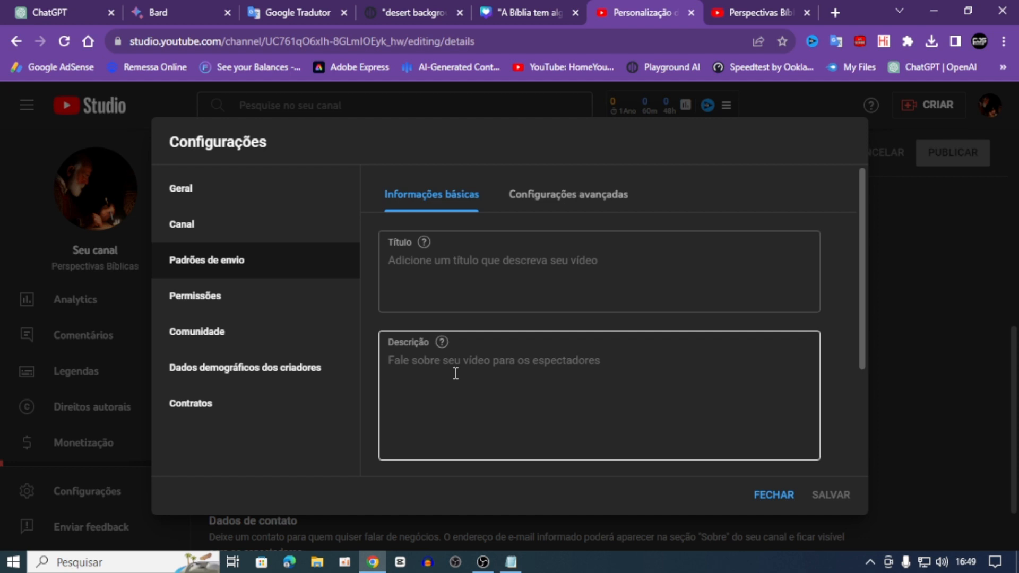
pyautogui.click(549, 210)
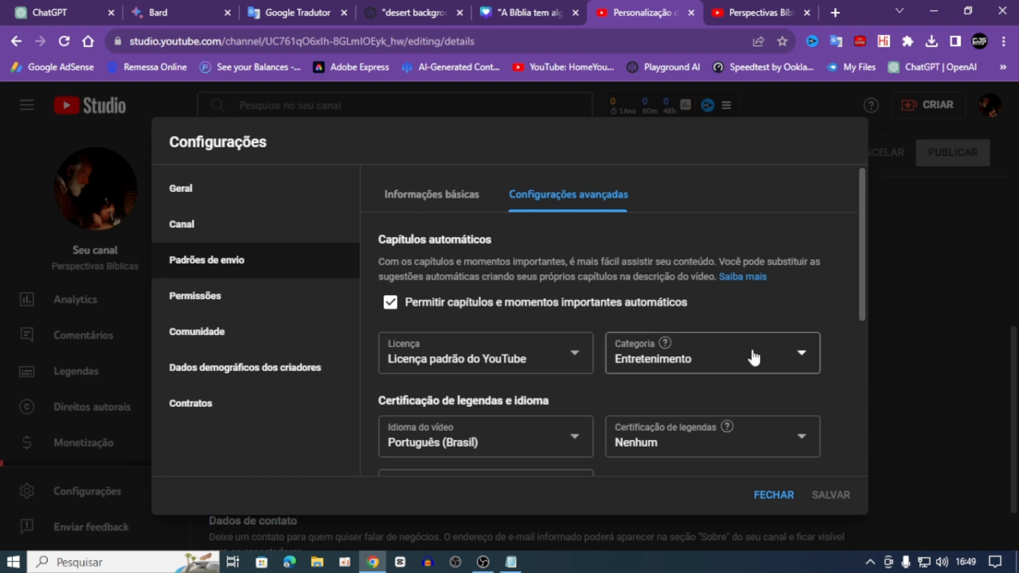
pyautogui.click(780, 362)
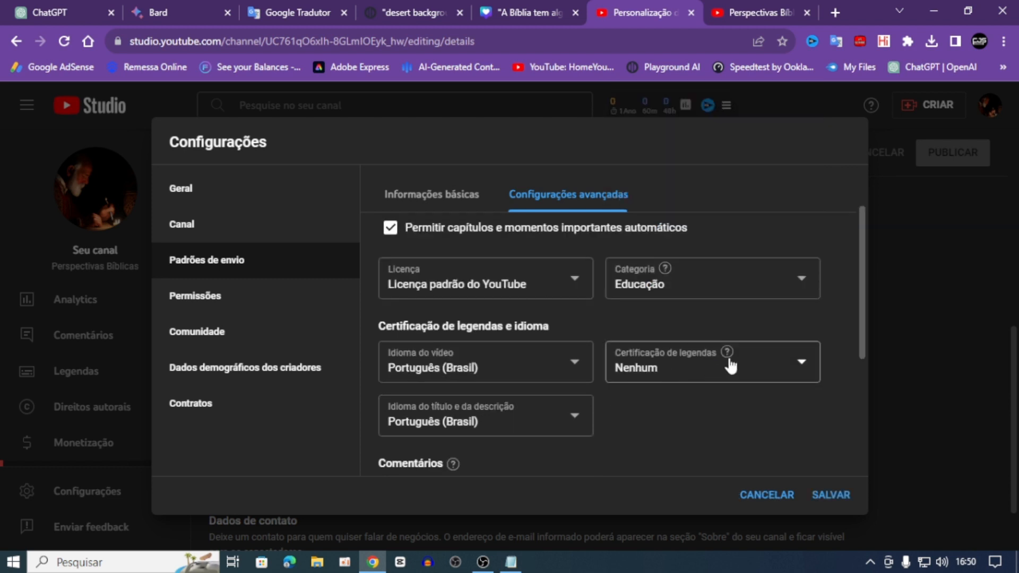
# Check the caption certification and the available licence options in the advanced upload defaults without choosing a different licence.
pyautogui.moveTo(729, 359)
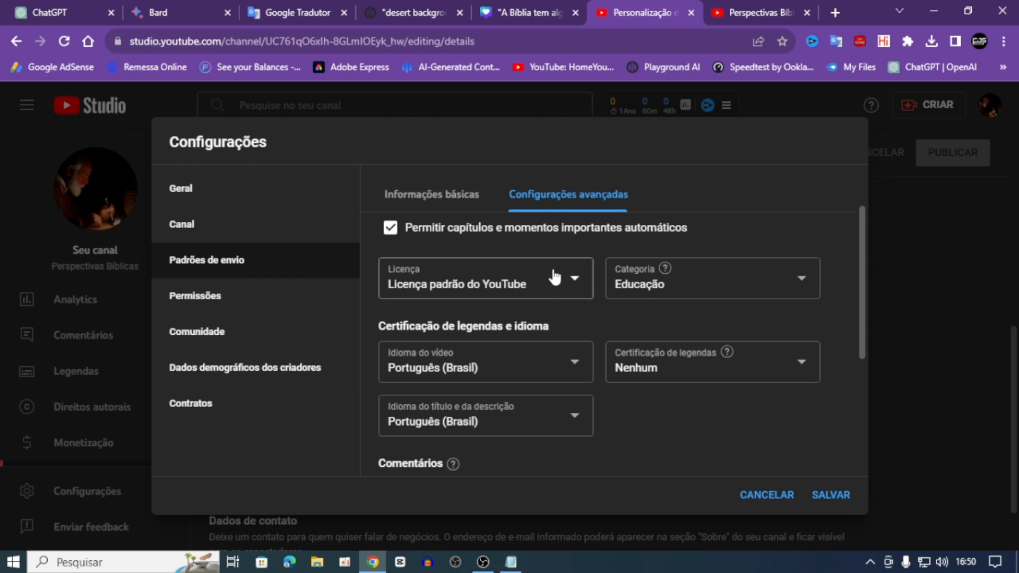
pyautogui.click(573, 290)
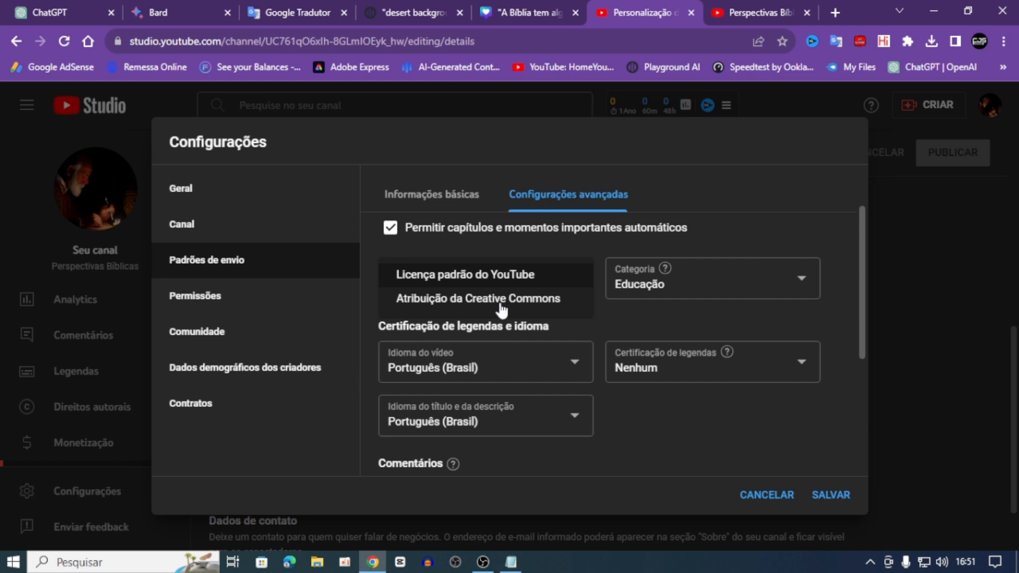
pyautogui.click(370, 306)
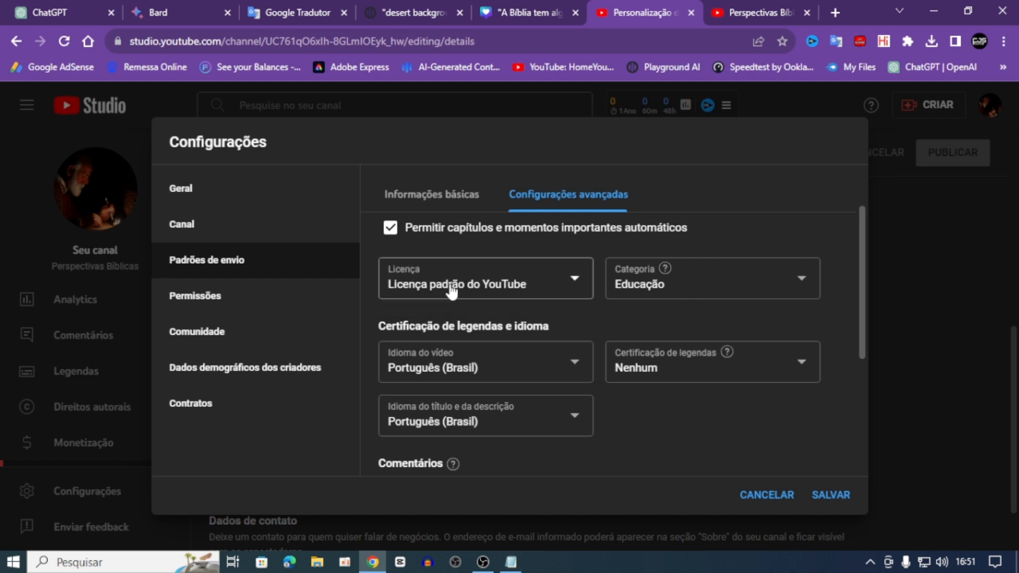
# Review the channel's basic information for country and keywords, and save the Studio settings.
pyautogui.click(831, 497)
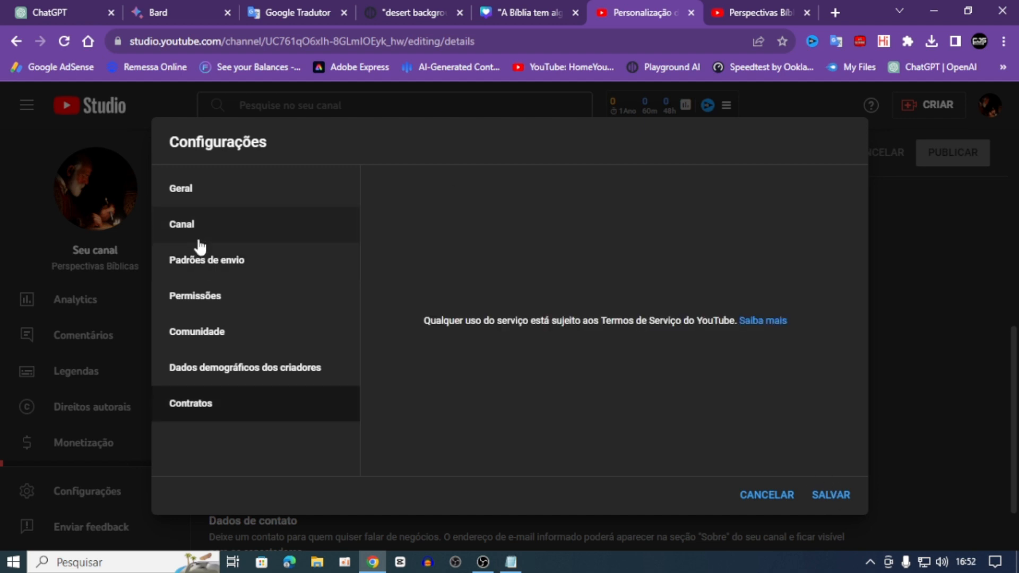
pyautogui.click(199, 243)
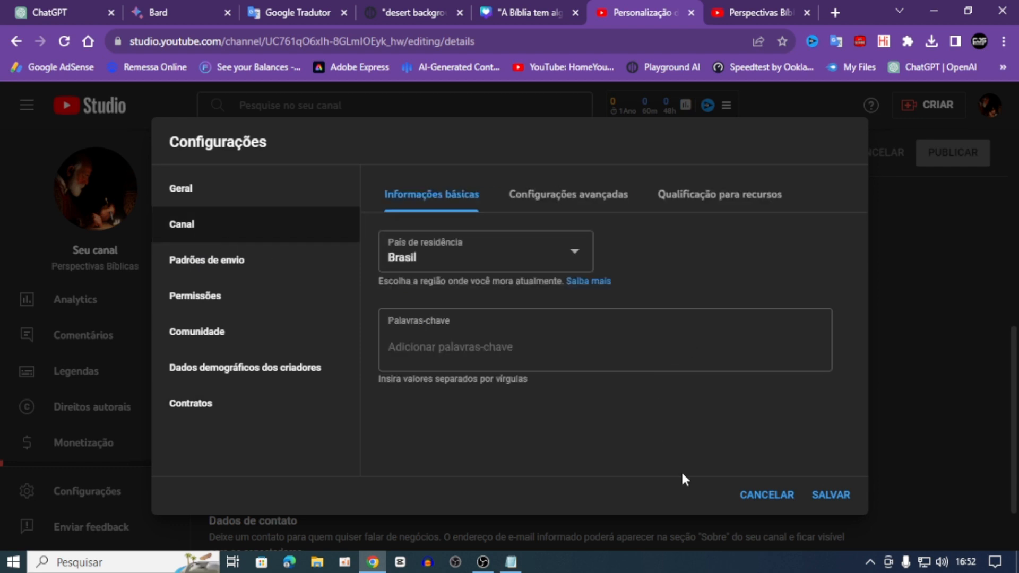
pyautogui.click(824, 495)
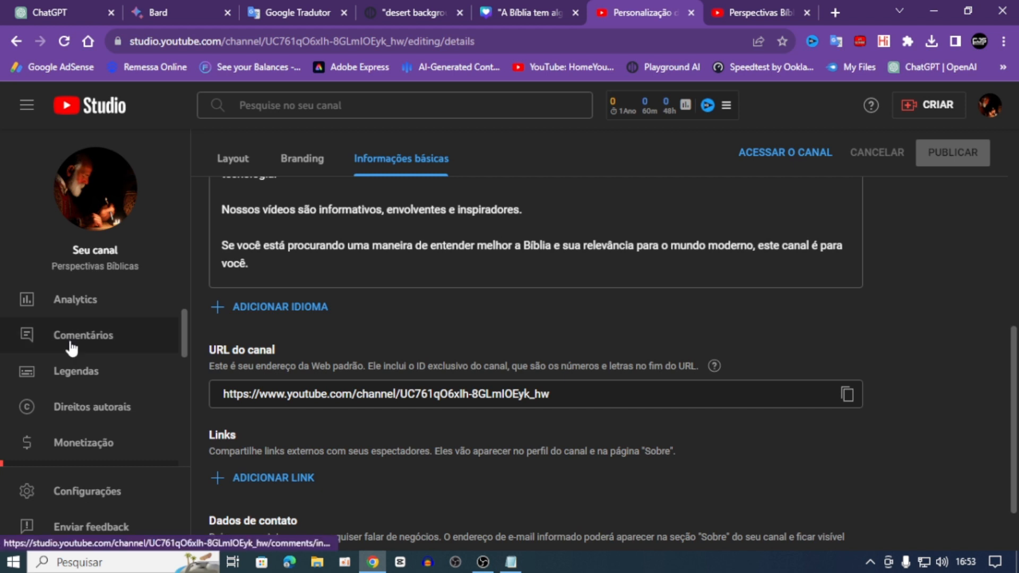
# Open the channel customization layout and view the section types that can be added to the featured sections.
pyautogui.scroll(-2, 80, 424)
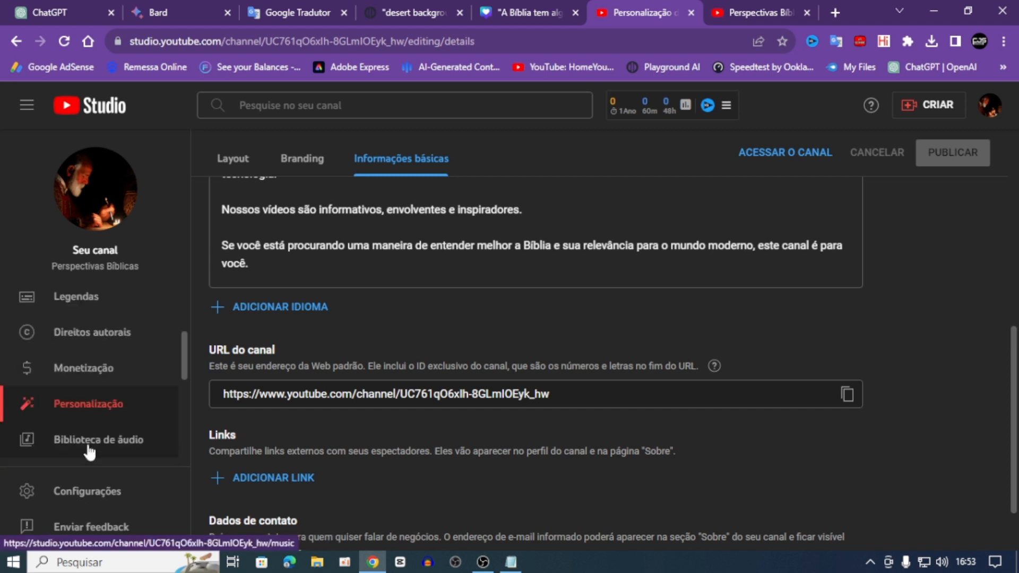
pyautogui.click(96, 406)
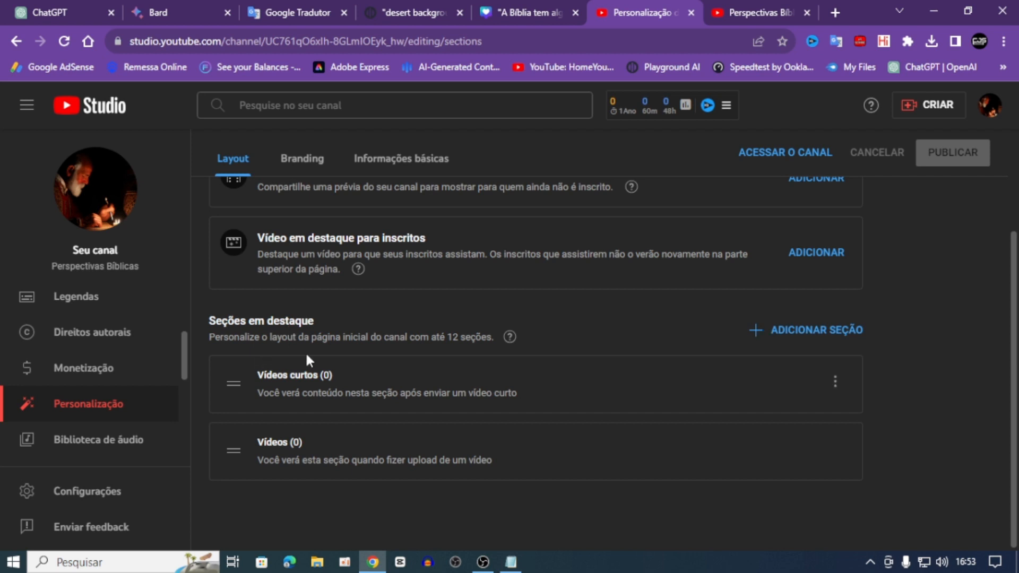
pyautogui.click(762, 341)
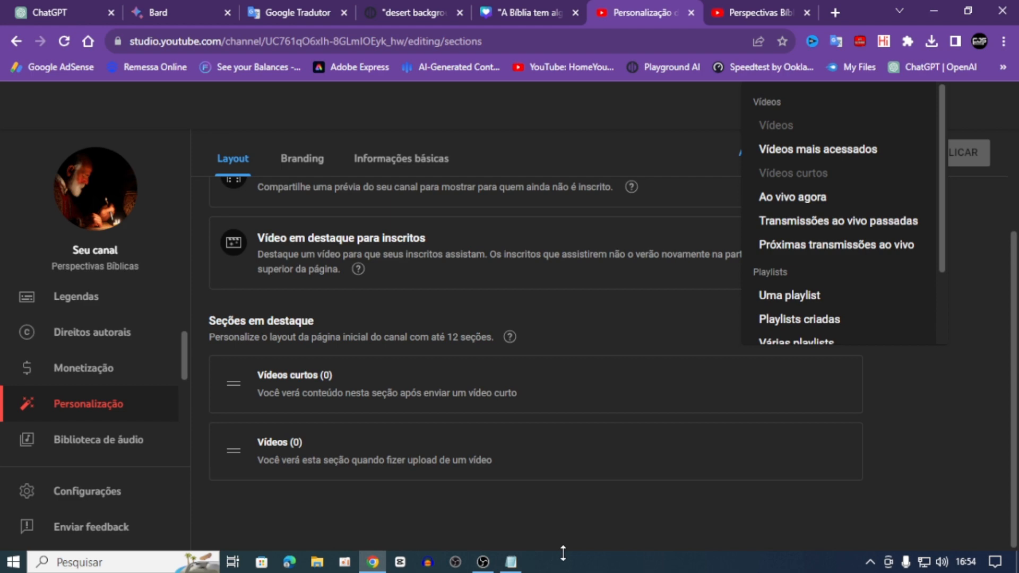
pyautogui.click(904, 401)
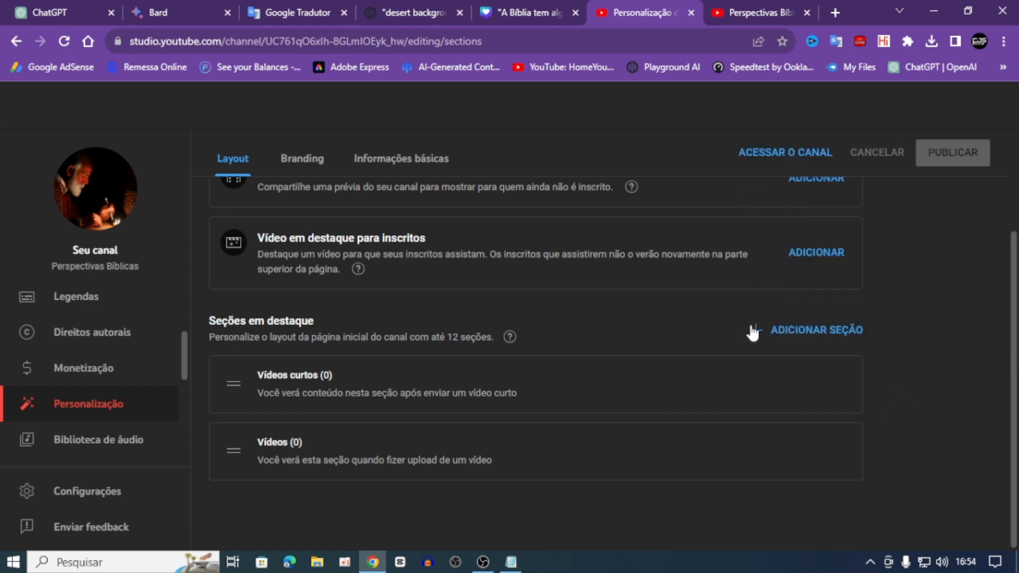